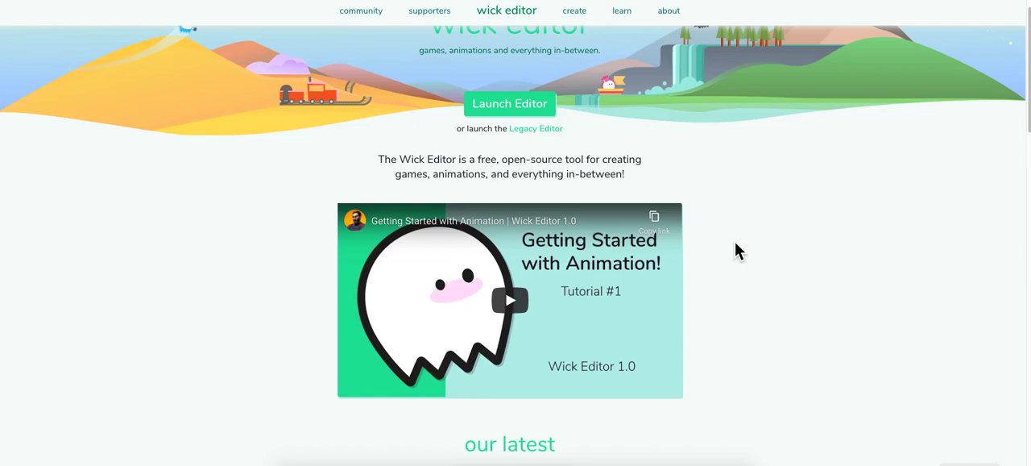
Step: Launch the Wick Editor, dismiss the welcome message and delete the autosaved project to start with an empty one
scroll(690, 159, up, 1)
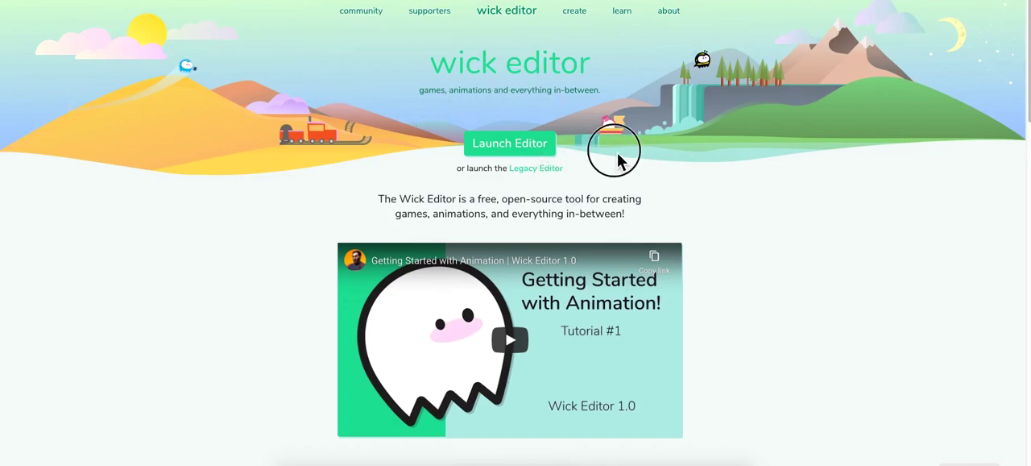
click(538, 145)
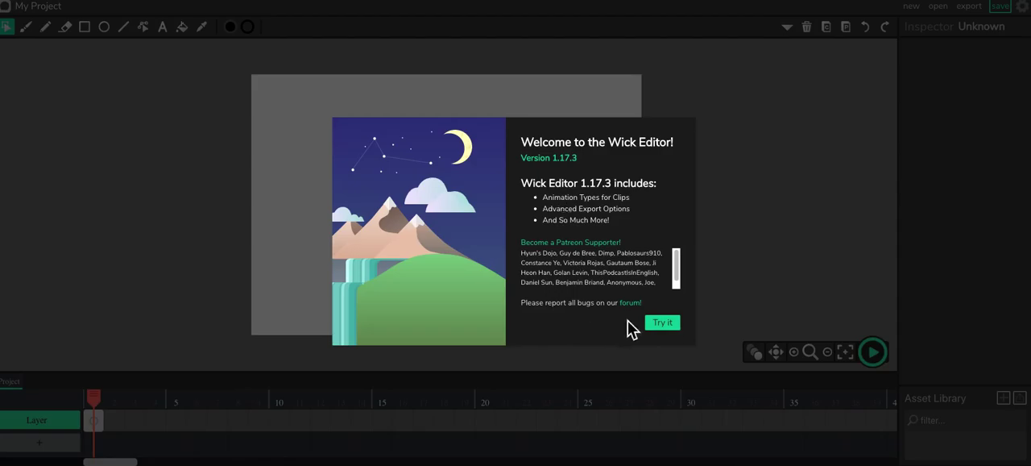
click(665, 327)
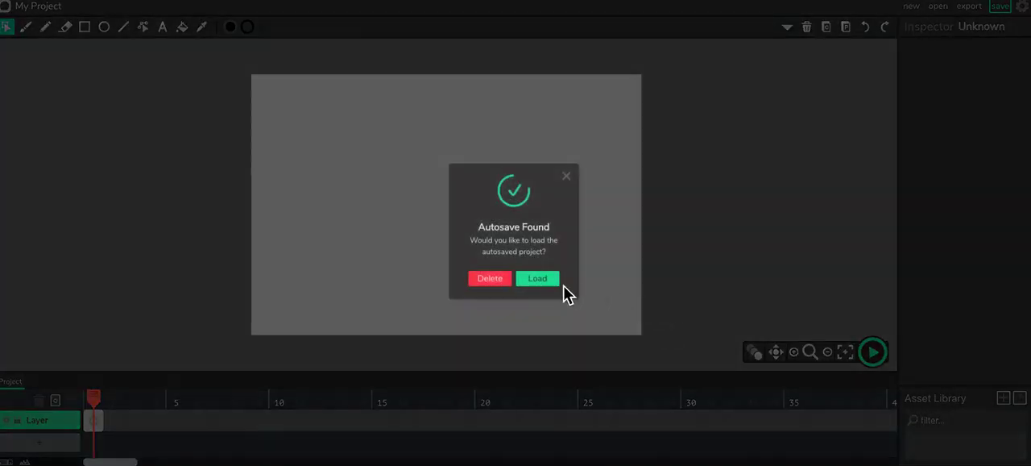
click(500, 282)
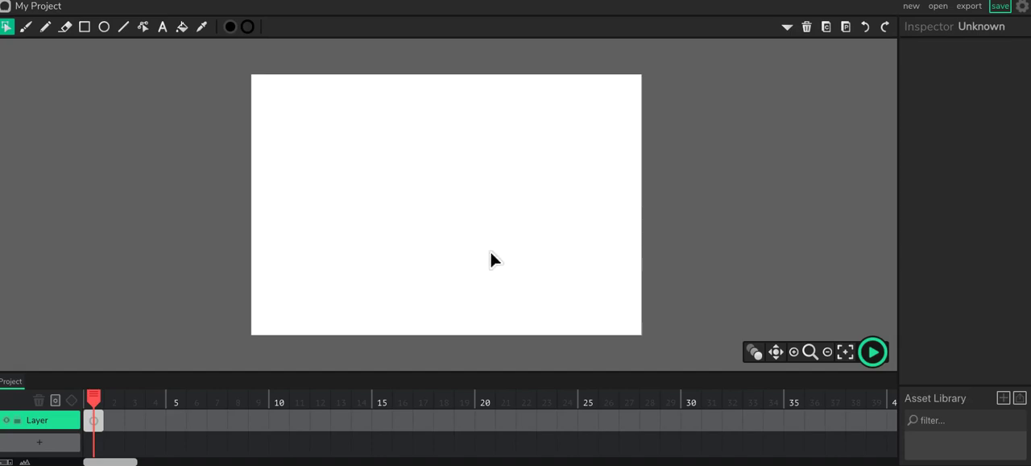
Step: Try zooming the blank canvas in and out and shifting it with the Pan tool
scroll(490, 251, down, 1)
scroll(491, 251, up, 3)
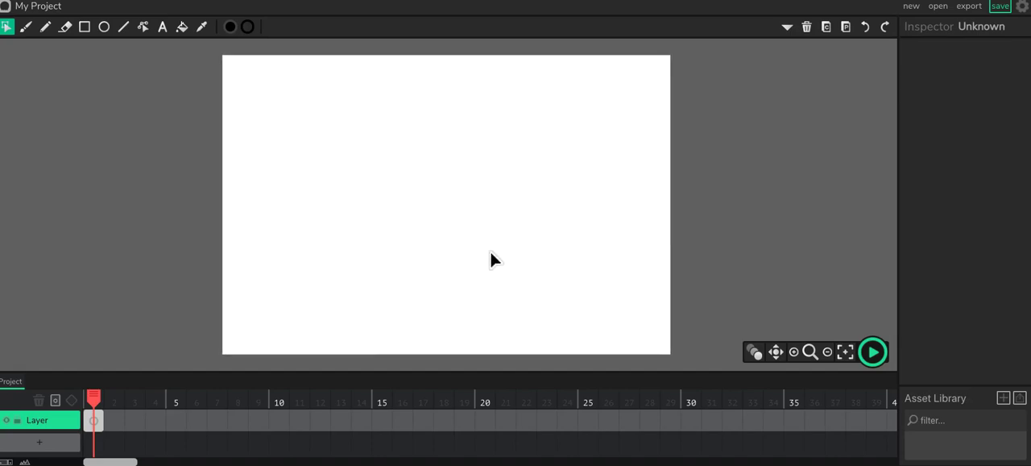
scroll(490, 251, down, 1)
scroll(491, 251, up, 2)
scroll(491, 251, down, 1)
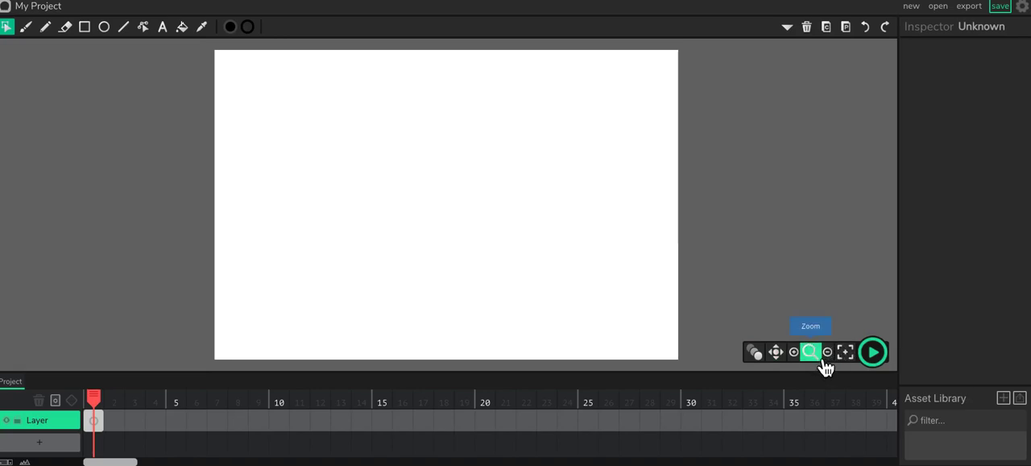
click(776, 352)
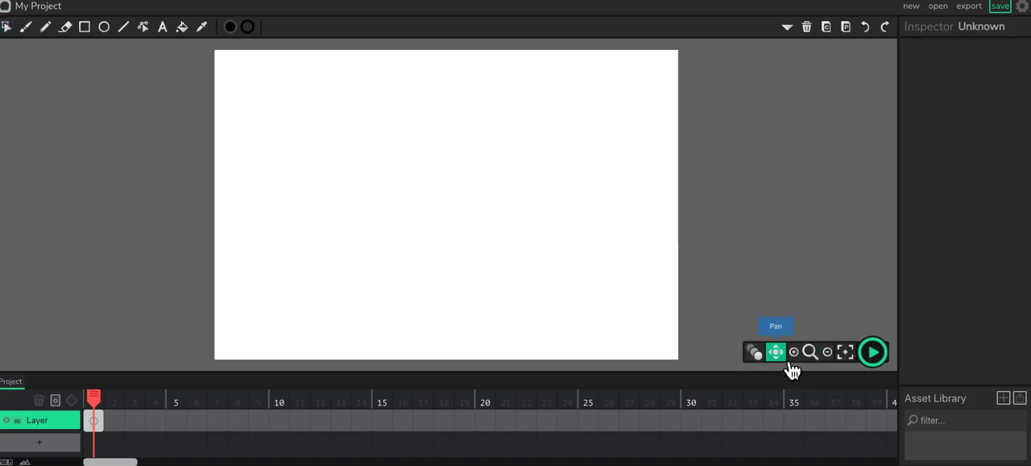
drag(573, 263, 564, 295)
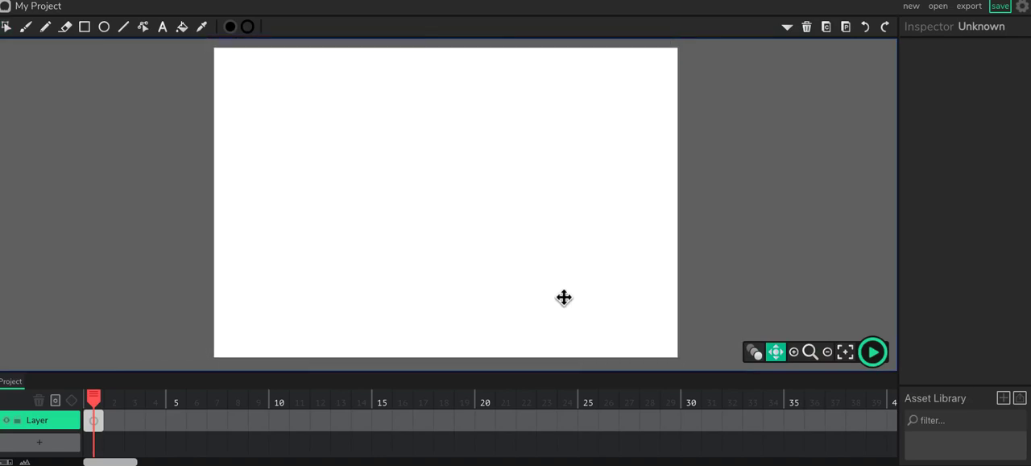
Step: Try the zoom in, zoom out and Zoom tools, pan the canvas far aside and recenter it
click(800, 356)
click(801, 356)
click(800, 356)
click(846, 362)
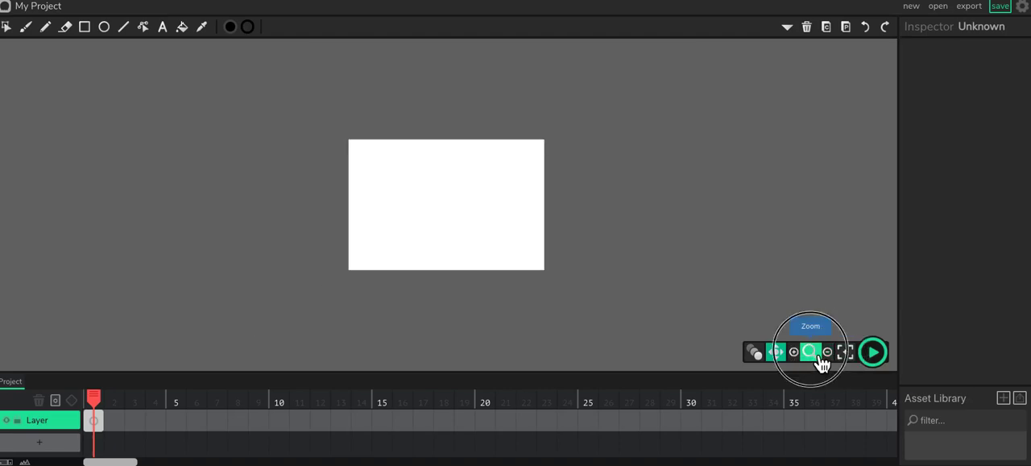
click(793, 352)
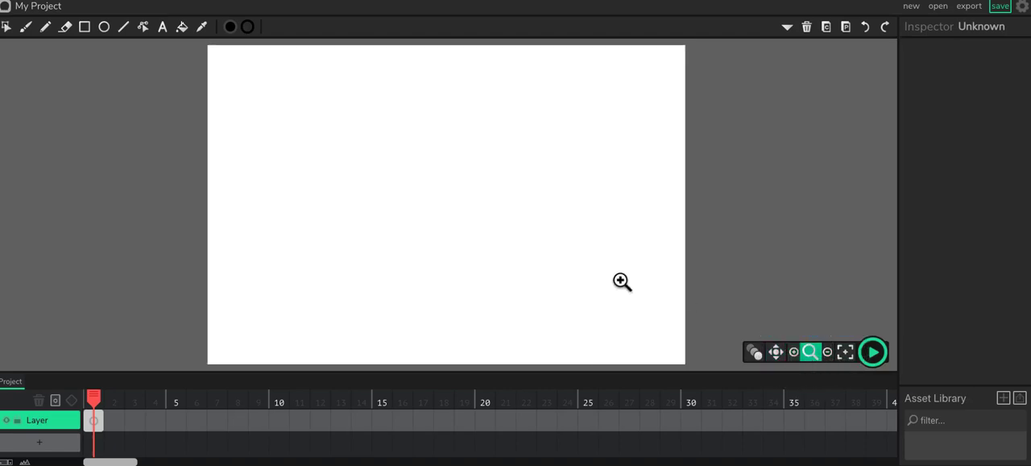
click(777, 354)
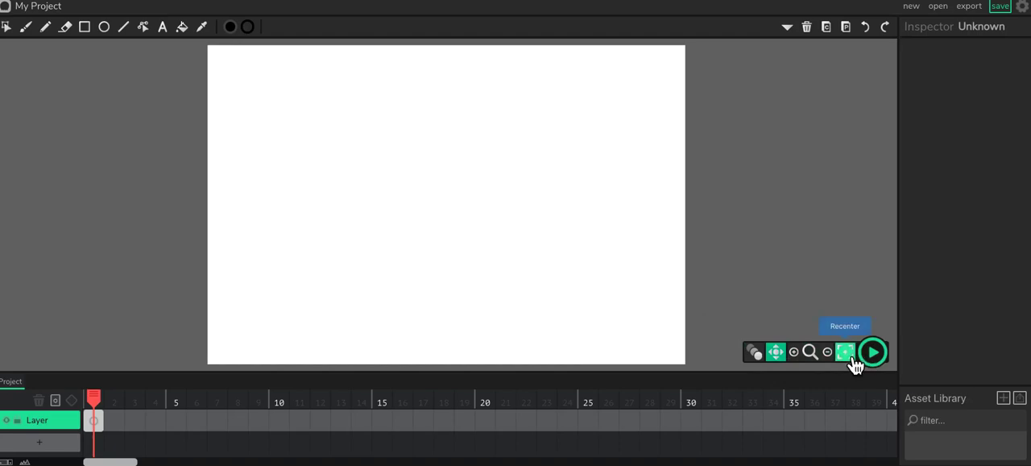
click(795, 352)
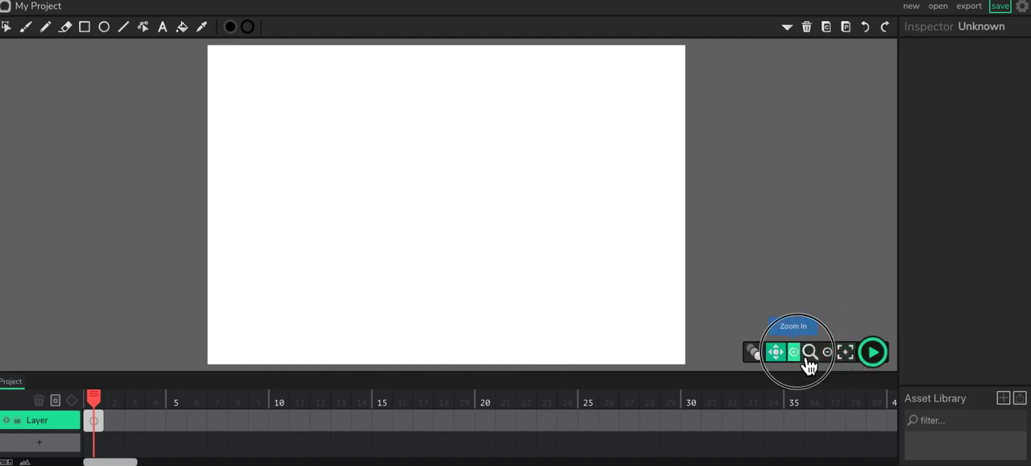
click(846, 353)
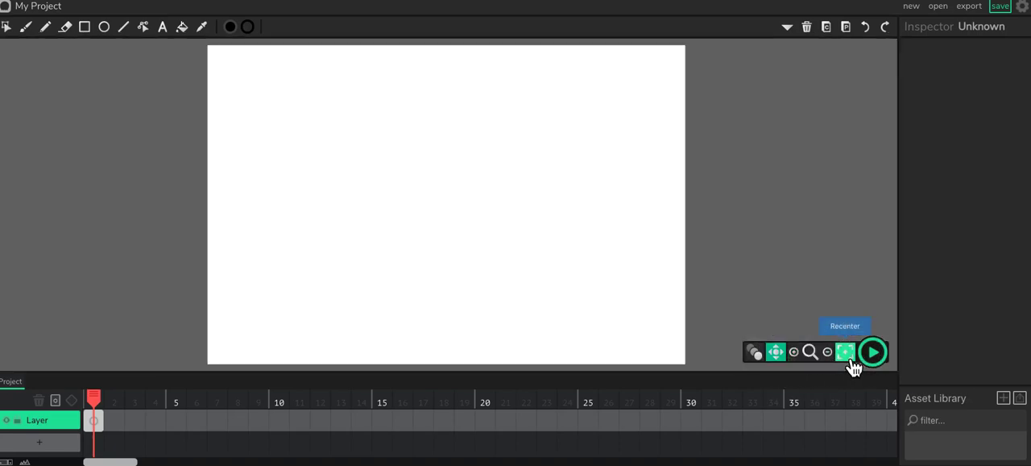
drag(596, 288, 255, 282)
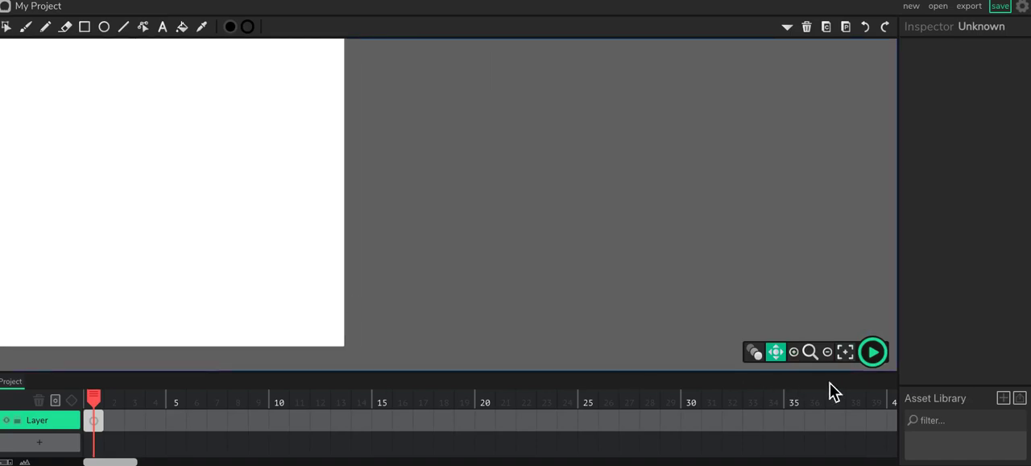
click(846, 353)
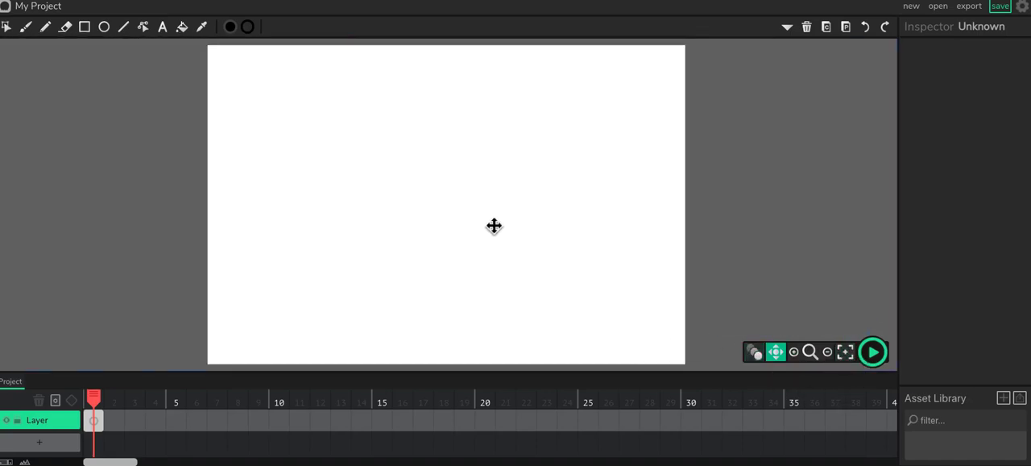
Step: Paint a black wavy stroke that curves back underneath itself on the left half of the canvas with the Brush tool
click(26, 29)
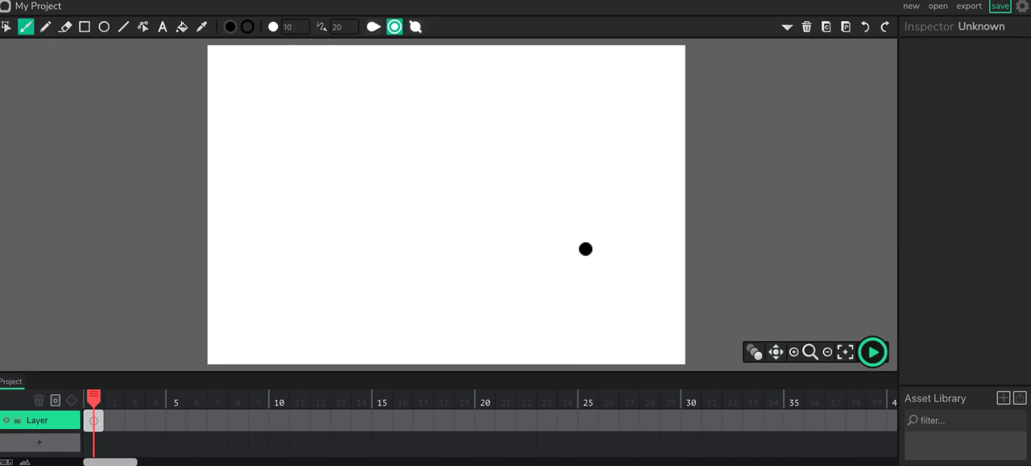
key(space)
drag(463, 198, 431, 224)
mouse_move(344, 138)
mouse_down()
mouse_move(370, 171)
mouse_move(521, 226)
mouse_move(364, 289)
mouse_move(345, 271)
mouse_up()
key(space)
mouse_move(486, 244)
mouse_down()
mouse_move(502, 244)
mouse_move(378, 236)
mouse_move(437, 242)
mouse_up()
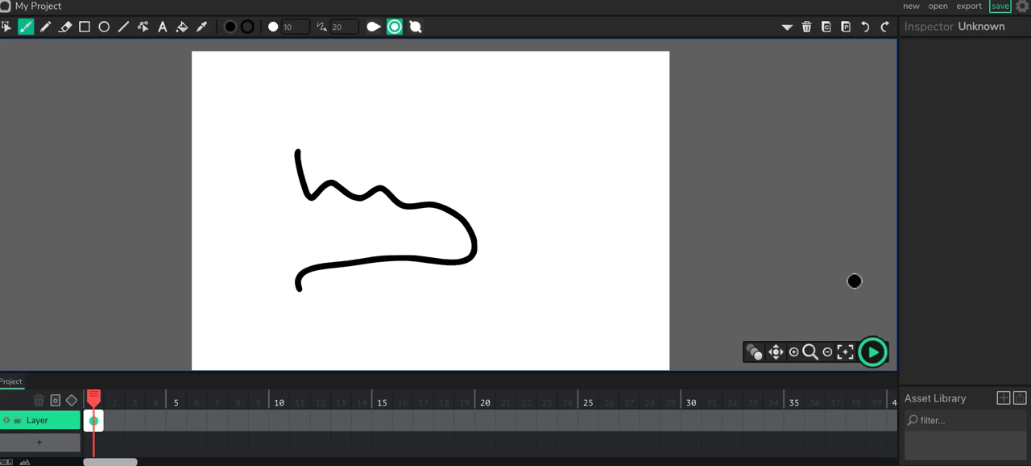
Step: Toggle onion skinning on and off, and paint four more brush strokes: a wavy line, two curves beneath it and an arc near the canvas's upper edge
click(755, 355)
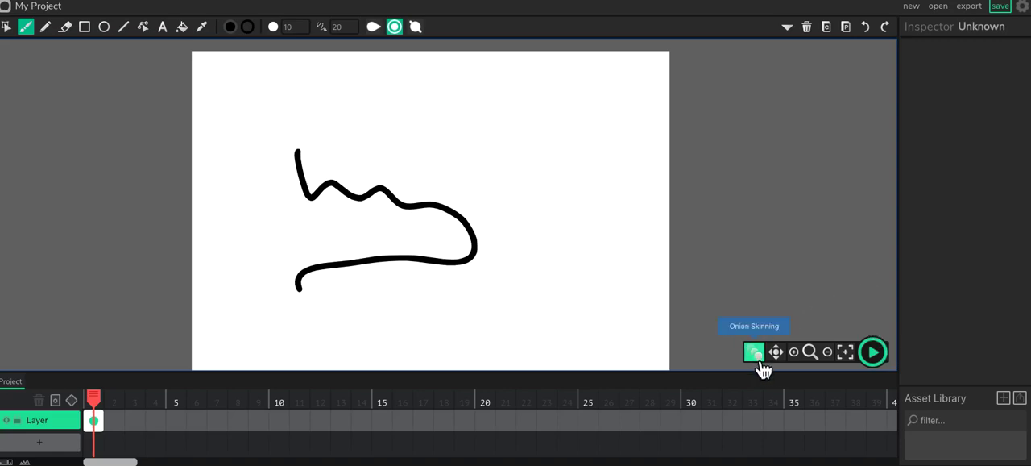
click(761, 362)
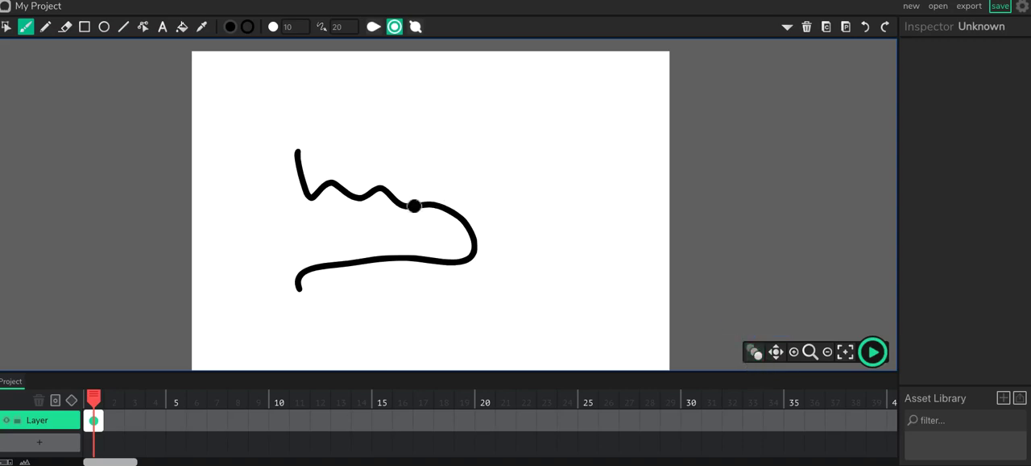
mouse_move(437, 173)
mouse_down()
mouse_move(560, 188)
mouse_move(569, 232)
mouse_move(529, 226)
mouse_move(537, 328)
mouse_up()
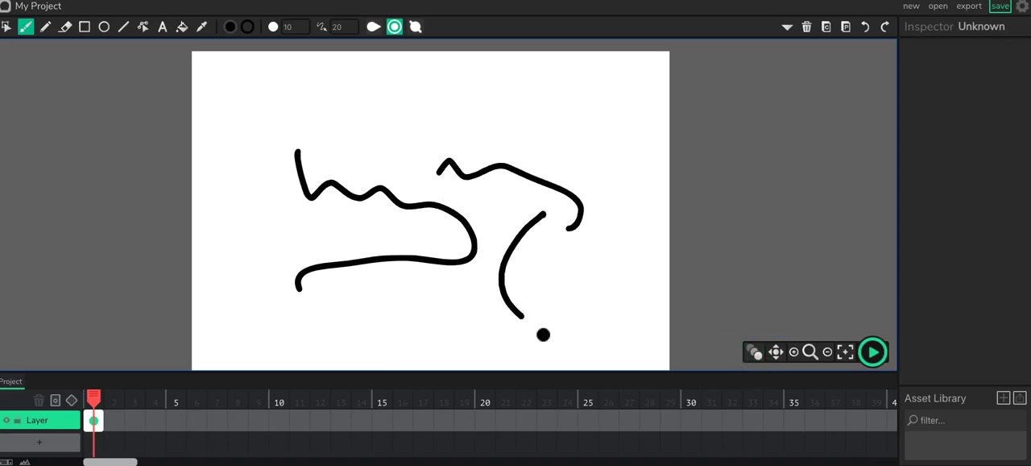
drag(565, 251, 588, 322)
mouse_move(474, 101)
mouse_down()
mouse_move(414, 92)
mouse_move(313, 117)
mouse_up()
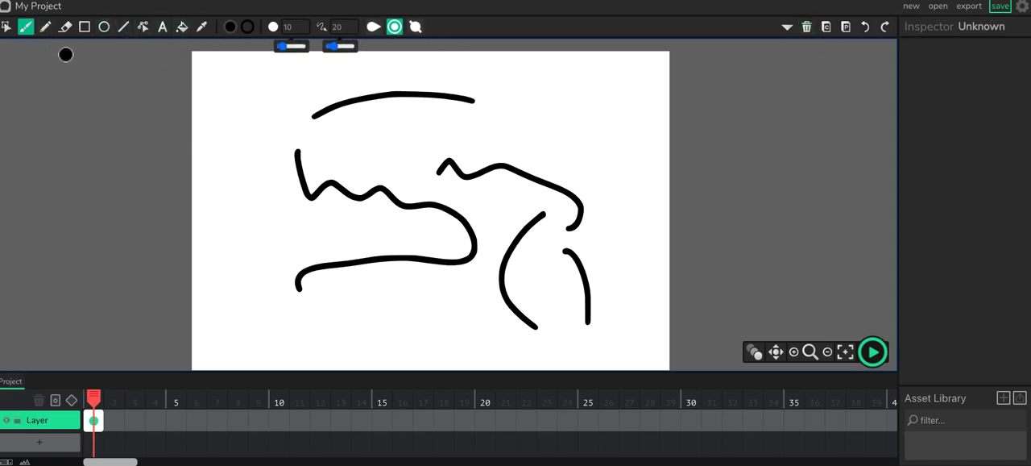
Step: Select the upper arc and the left-bowed curve in turn with the Cursor tool
click(10, 33)
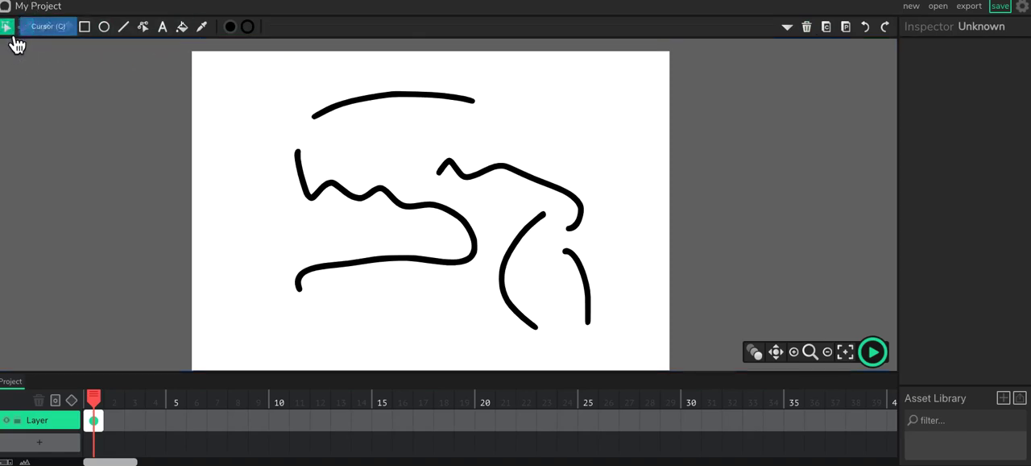
click(402, 119)
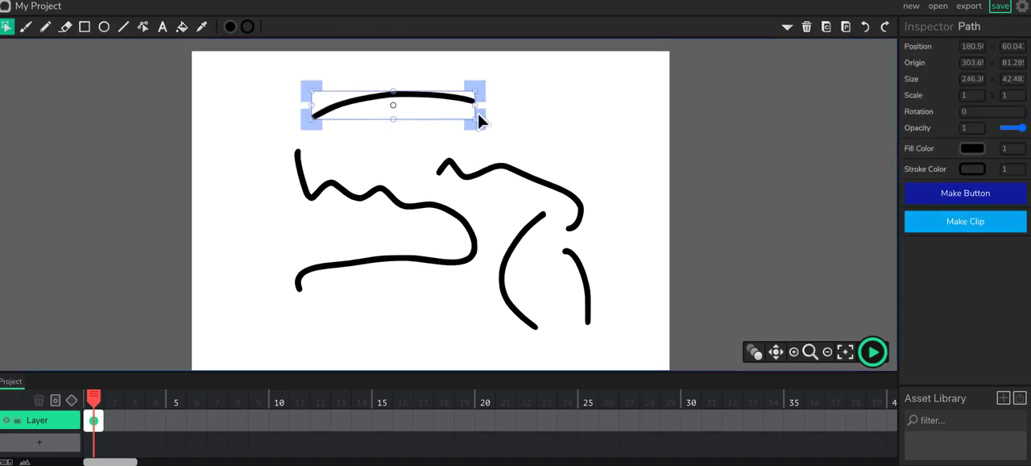
click(538, 230)
click(545, 278)
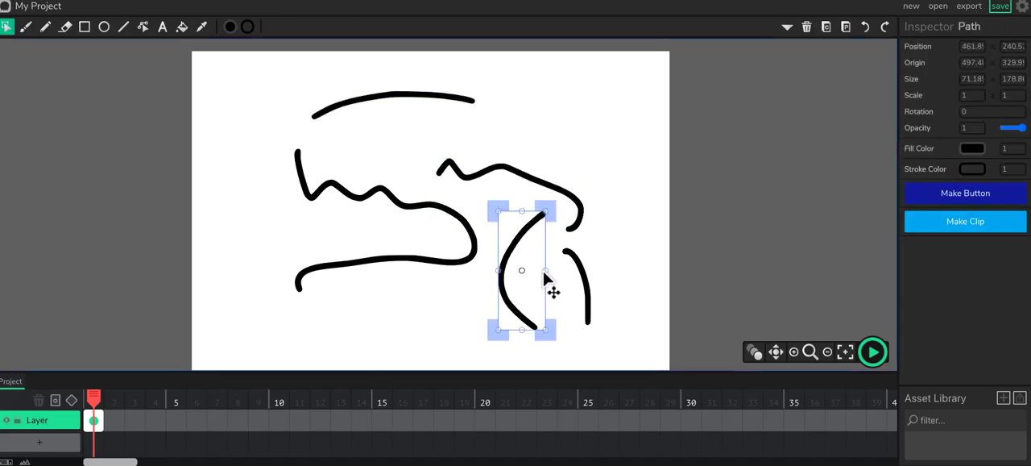
Step: Select the short curved stroke at the canvas's lower right and reposition it beside the left-bowed curve
click(604, 322)
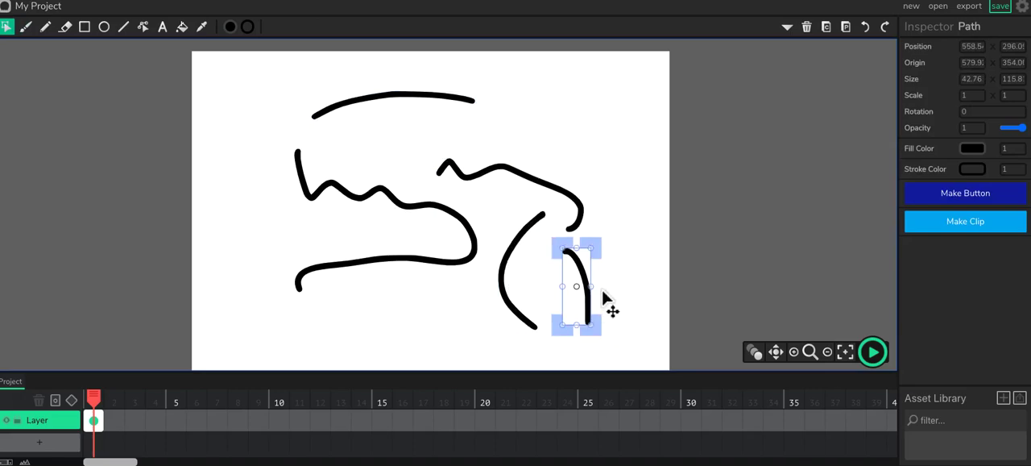
drag(605, 299, 640, 293)
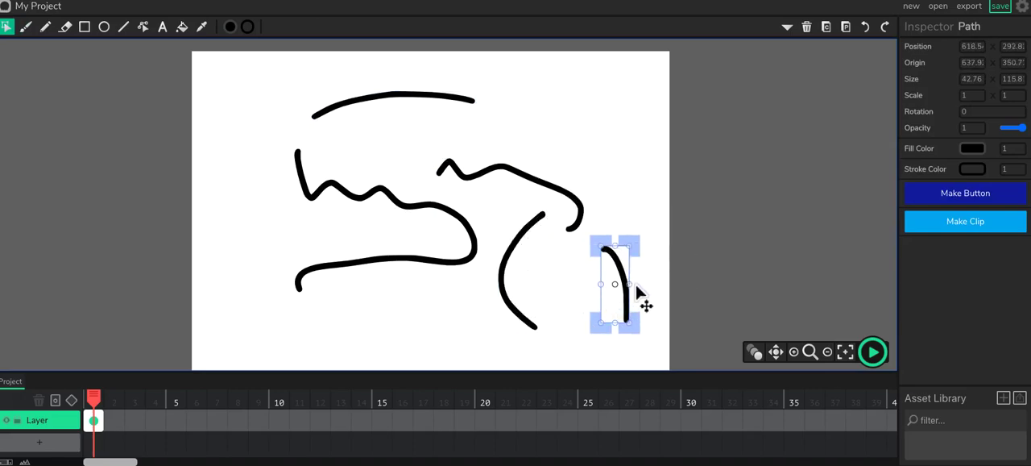
drag(636, 282, 619, 283)
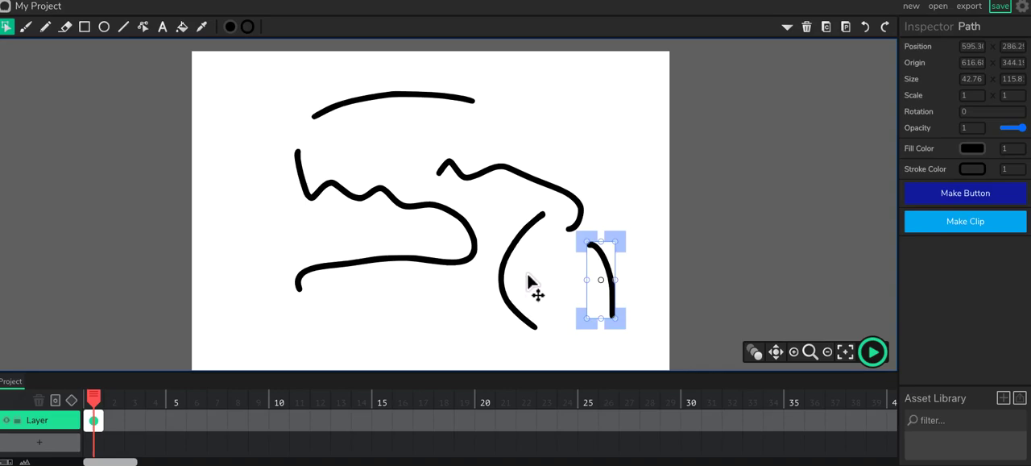
drag(622, 282, 605, 276)
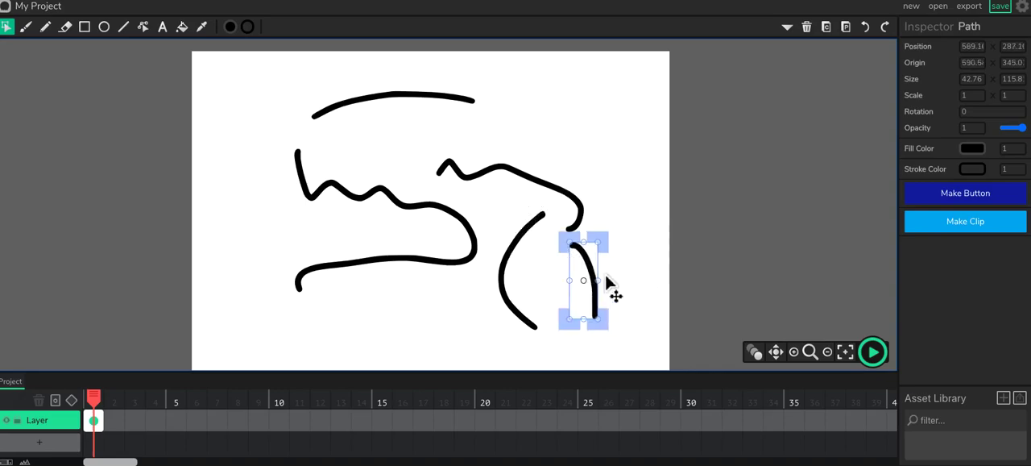
Step: Delete the wavy stroke on the canvas's right half and the short curved stroke below it
click(566, 225)
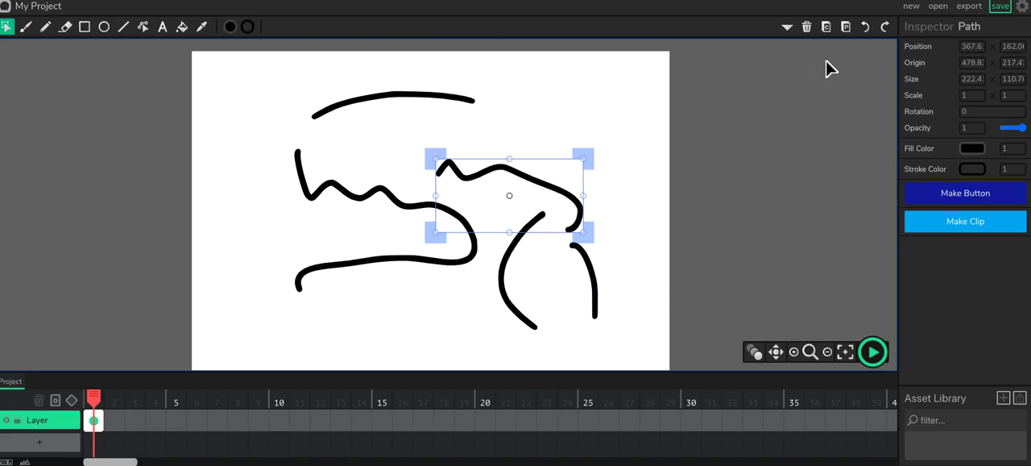
click(808, 31)
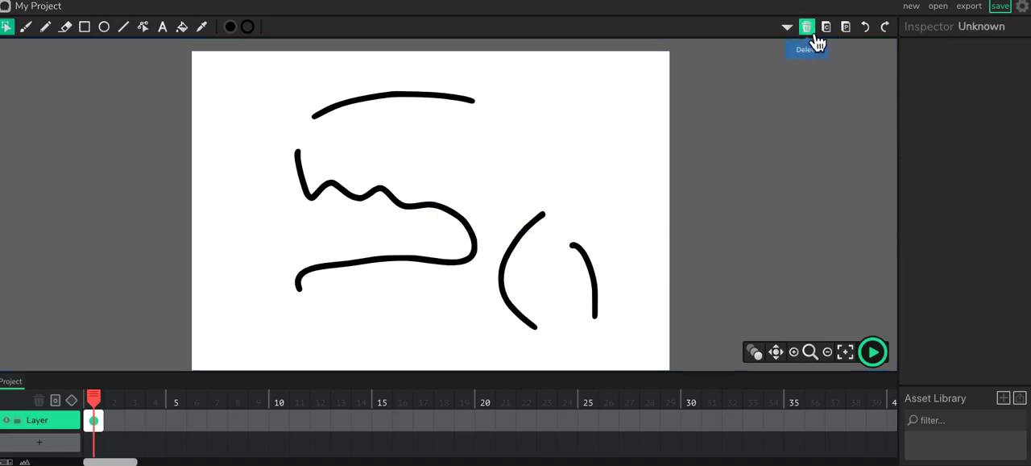
click(606, 280)
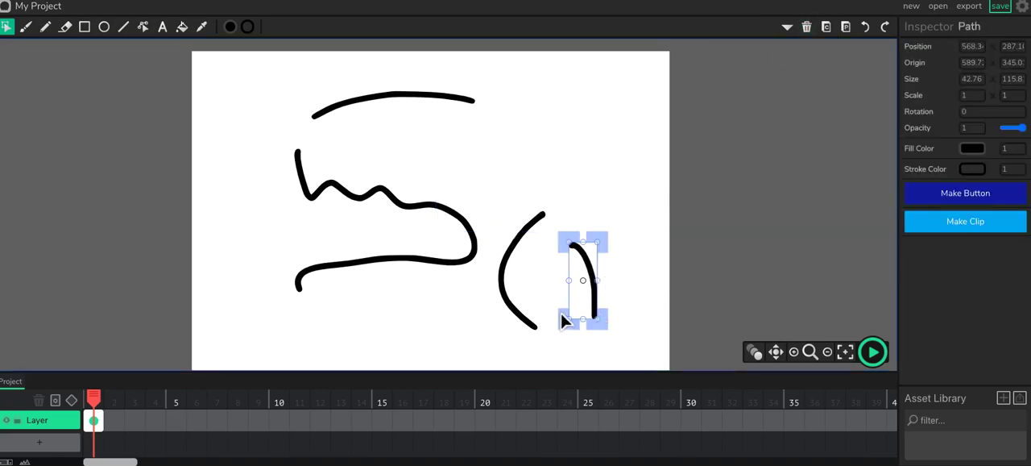
key(Delete)
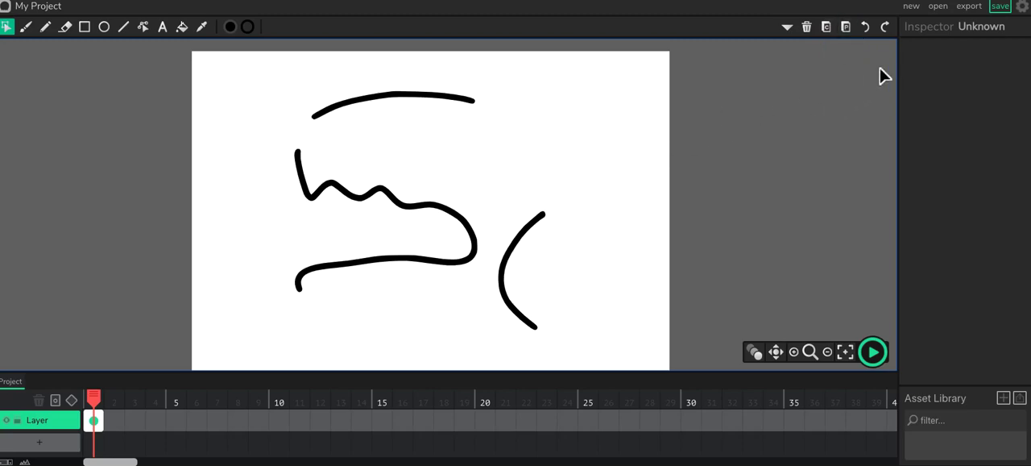
Step: Undo the recent stroke deletions and redo them
click(882, 42)
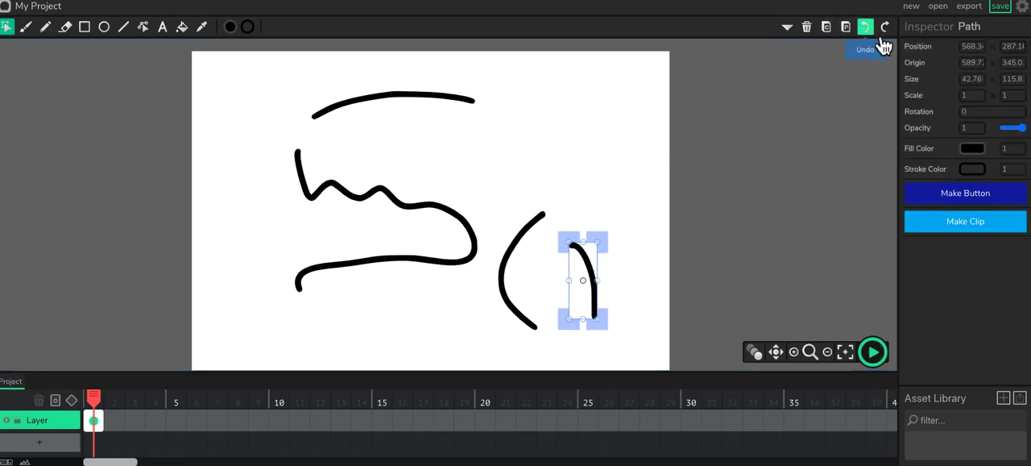
click(882, 42)
click(889, 39)
click(891, 35)
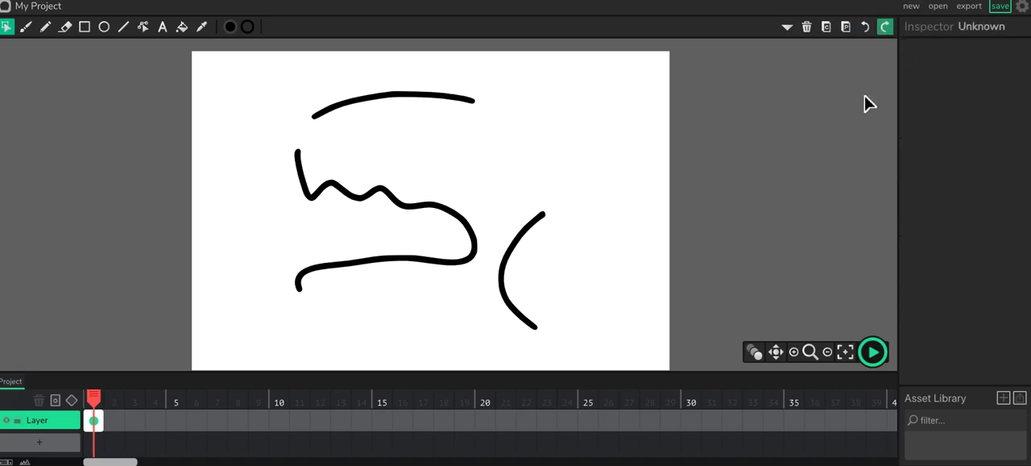
Step: Try a box selection across the remaining strokes and clear the selection
mouse_move(525, 252)
mouse_down()
mouse_move(322, 145)
mouse_move(322, 177)
mouse_up()
click(599, 170)
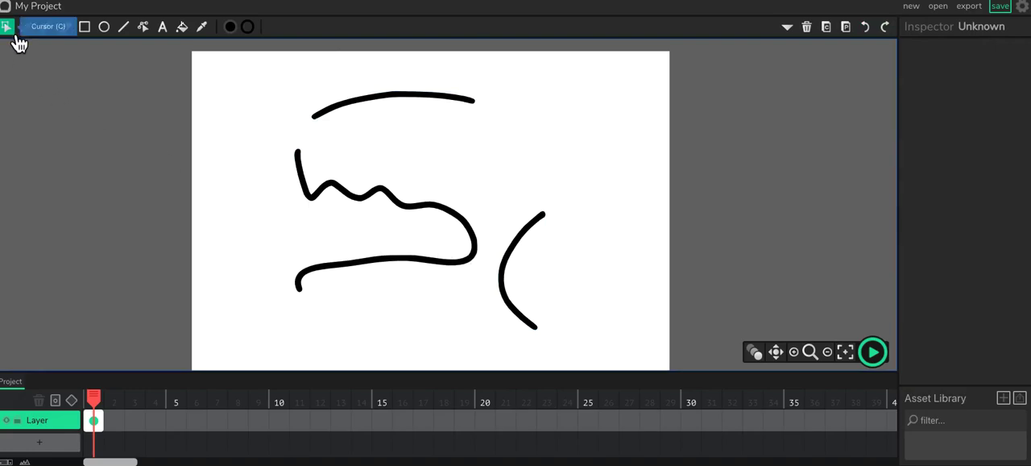
Step: Select all the remaining strokes on the canvas together and delete them
drag(585, 294, 276, 90)
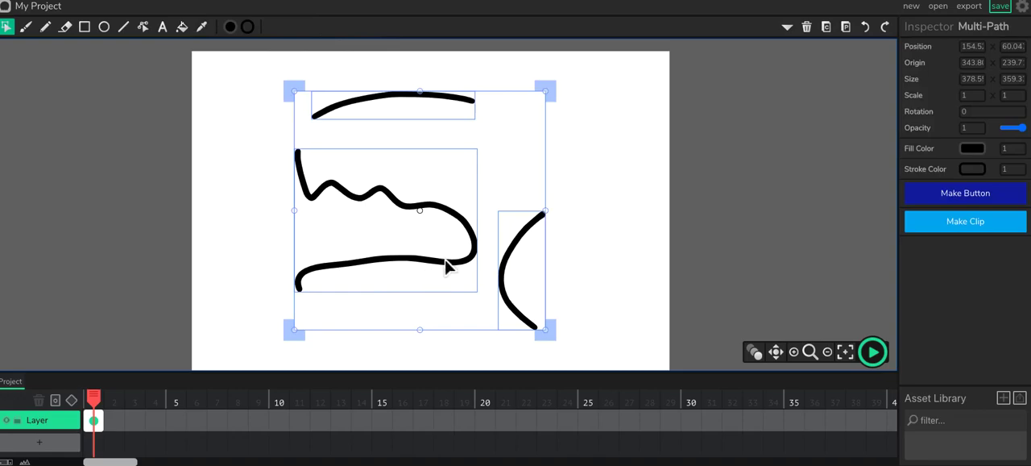
key(Delete)
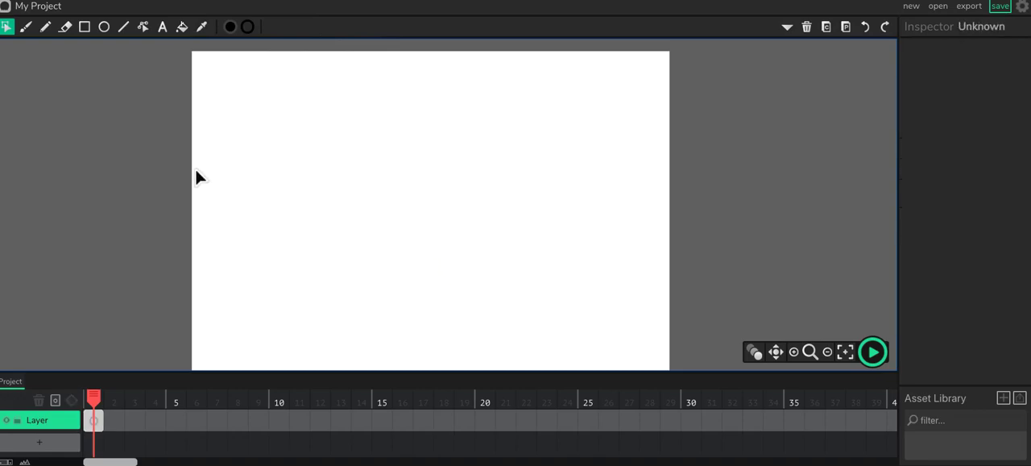
Step: Brush a long wavy black stroke across the canvas's upper part and three short curved strokes around its right end
click(30, 35)
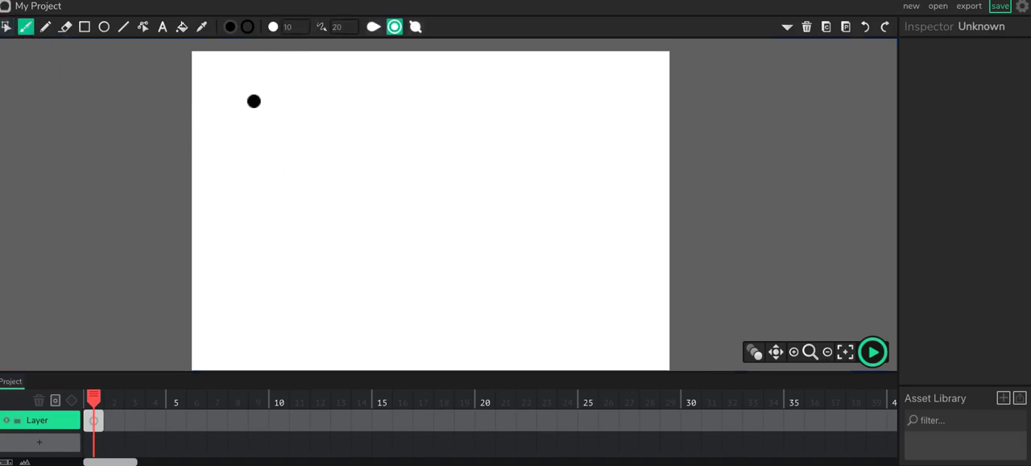
mouse_move(242, 85)
mouse_down()
mouse_move(256, 115)
mouse_move(338, 92)
mouse_move(445, 119)
mouse_move(556, 110)
mouse_up()
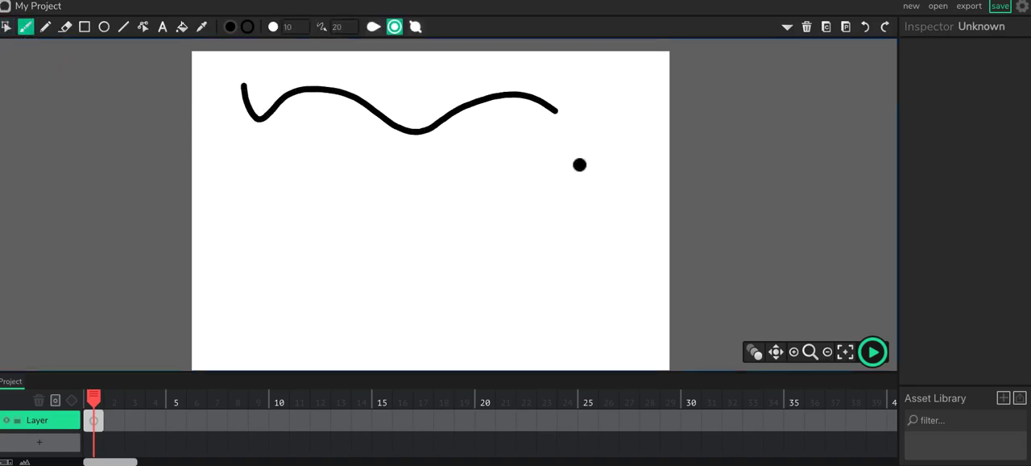
drag(469, 72, 508, 148)
mouse_move(601, 87)
mouse_down()
mouse_move(572, 101)
mouse_move(551, 148)
mouse_up()
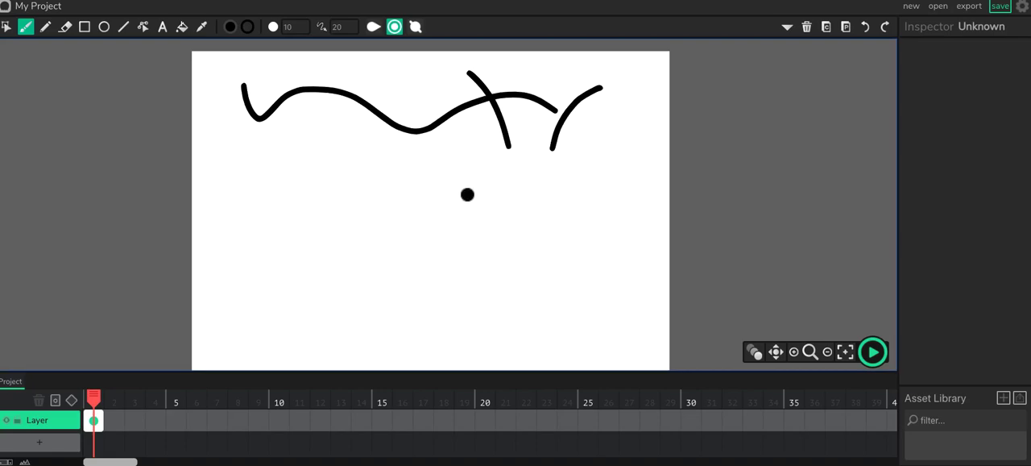
drag(603, 124, 506, 182)
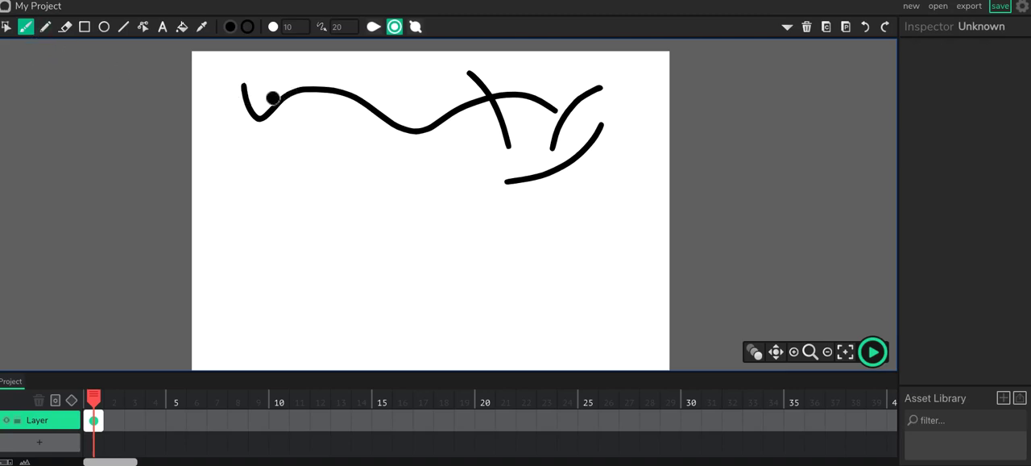
Step: Compare the fill and stroke colour pickers and try several red shades for the stroke colour
click(236, 34)
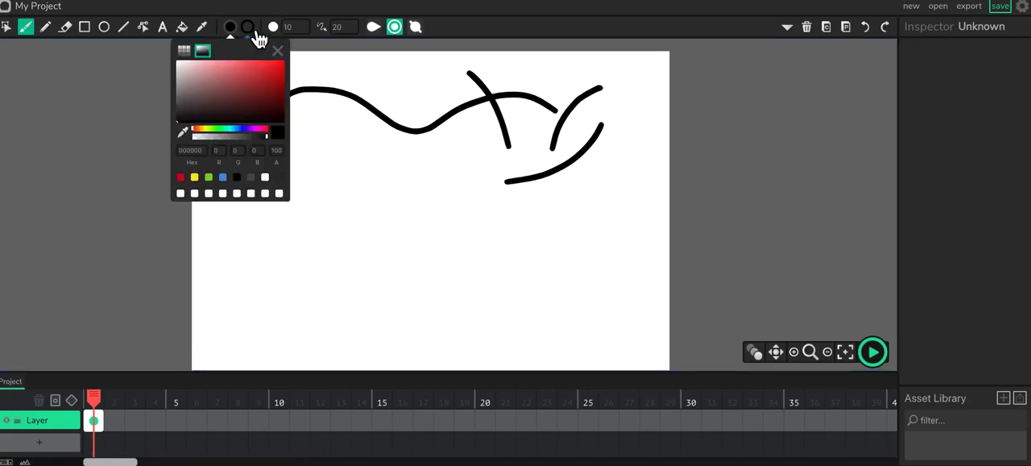
click(253, 34)
click(233, 37)
click(250, 34)
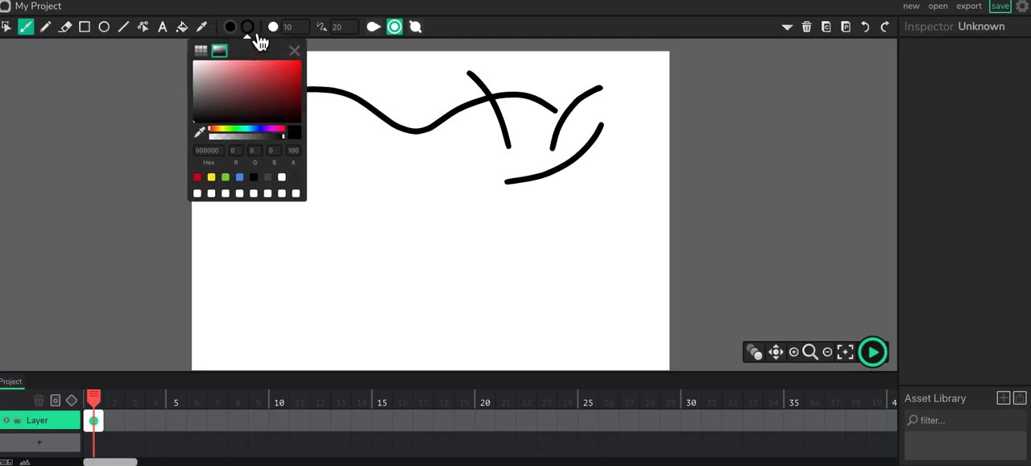
click(291, 65)
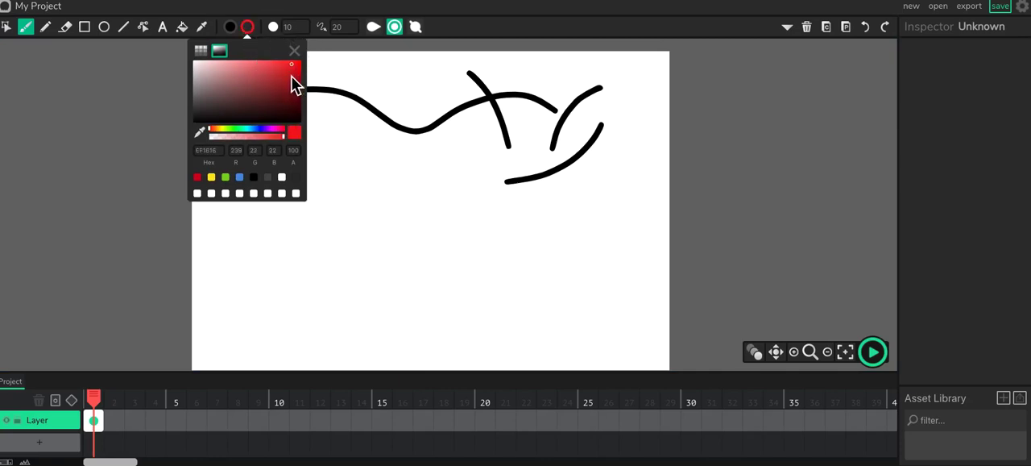
click(202, 51)
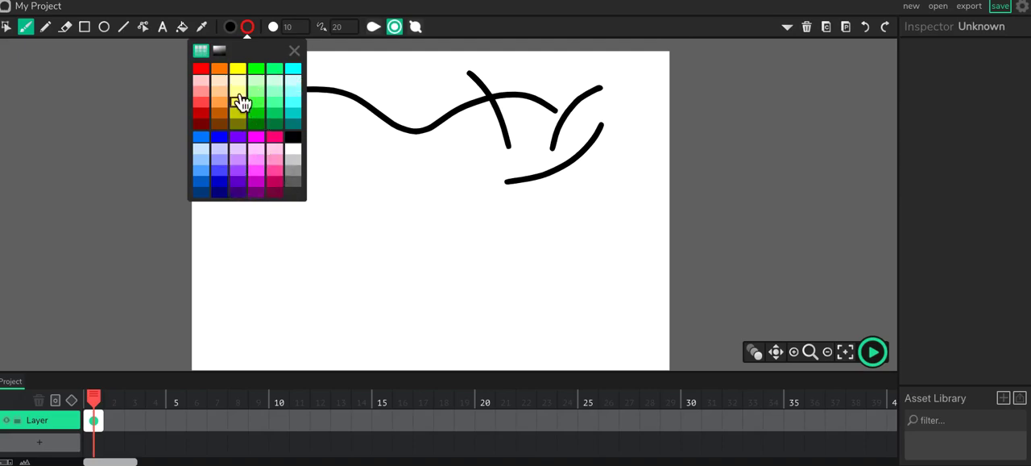
click(219, 51)
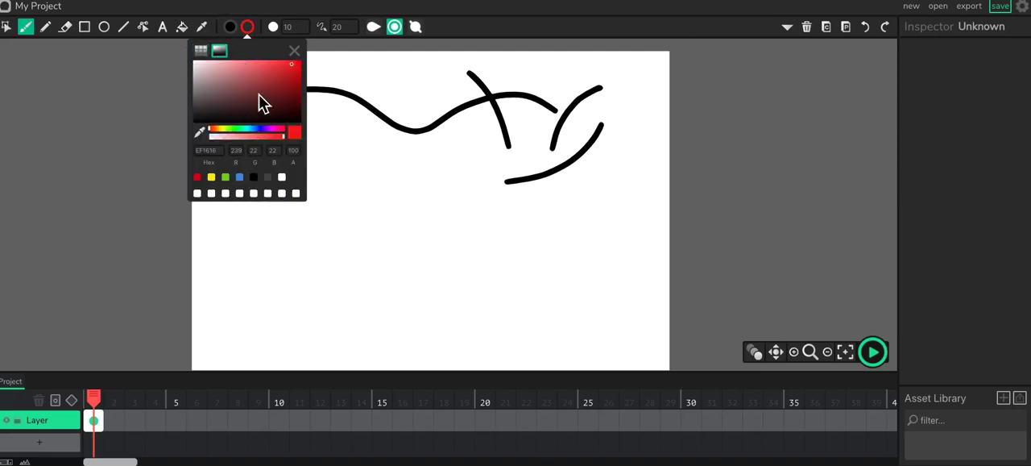
drag(288, 73, 292, 77)
click(278, 80)
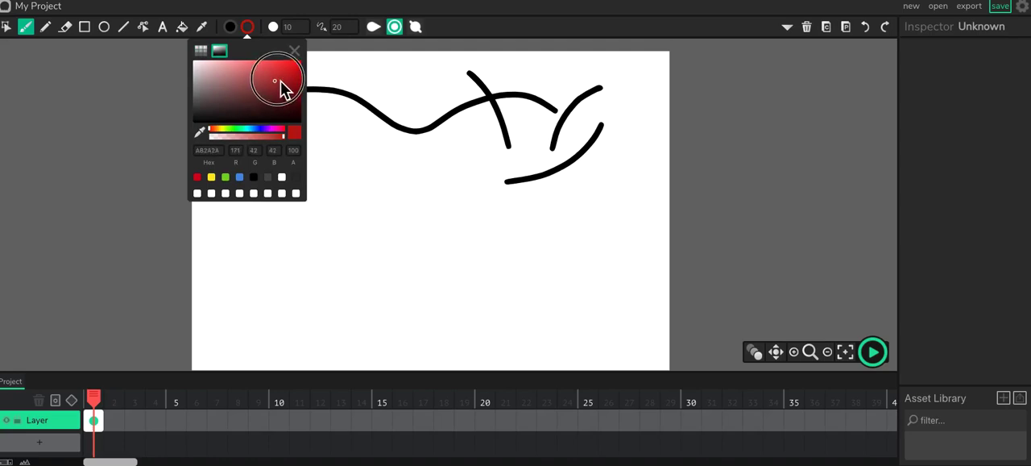
click(288, 67)
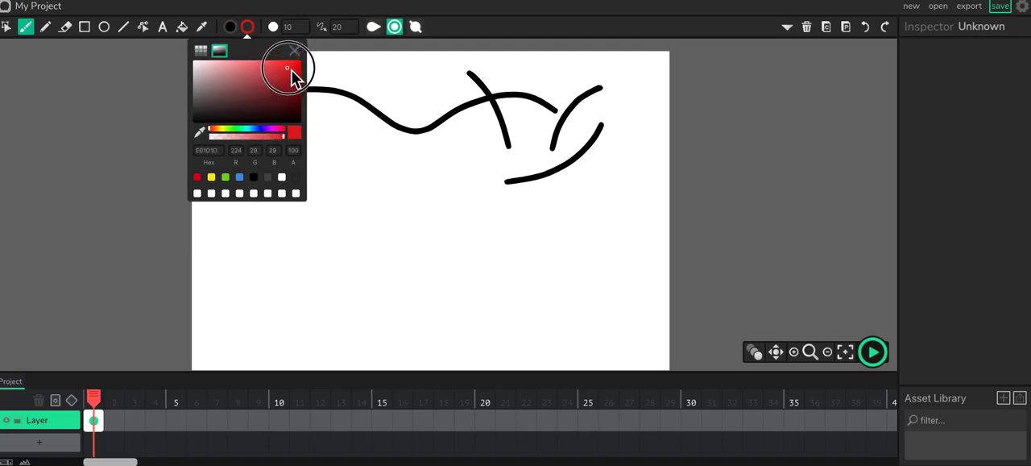
drag(287, 67, 289, 68)
Step: Change the stroke colour to a medium blue
mouse_move(230, 129)
mouse_down()
mouse_move(276, 129)
mouse_move(220, 134)
mouse_move(264, 132)
mouse_move(228, 138)
mouse_move(285, 145)
mouse_move(253, 145)
mouse_move(228, 139)
mouse_move(293, 135)
mouse_up()
click(247, 129)
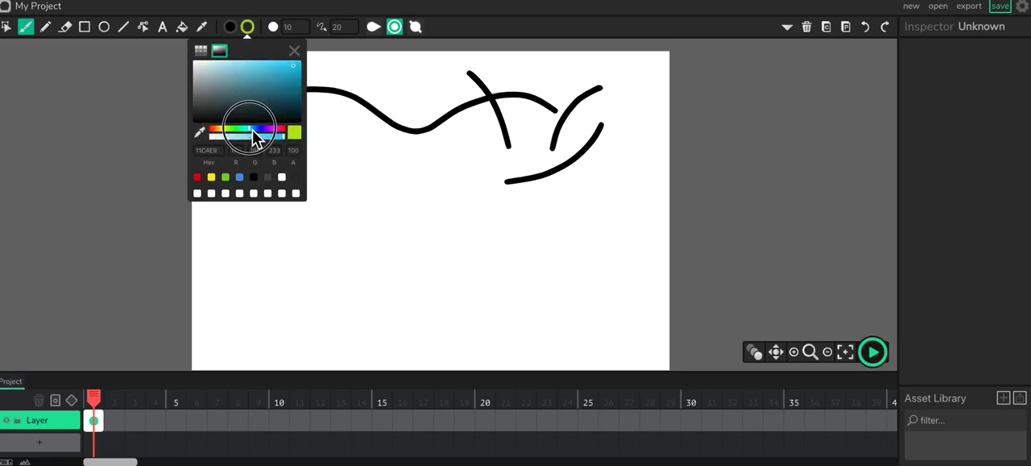
click(274, 74)
mouse_move(254, 133)
mouse_down()
mouse_move(264, 136)
mouse_move(252, 133)
mouse_up()
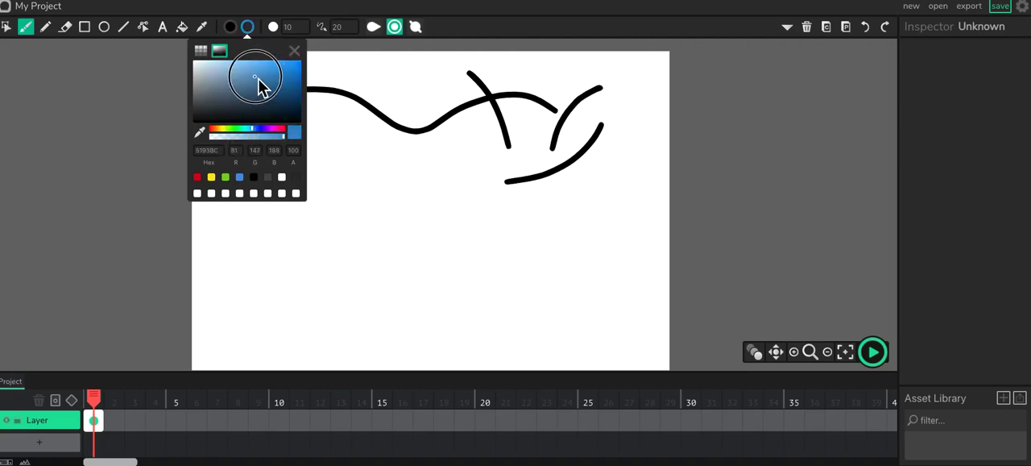
click(258, 12)
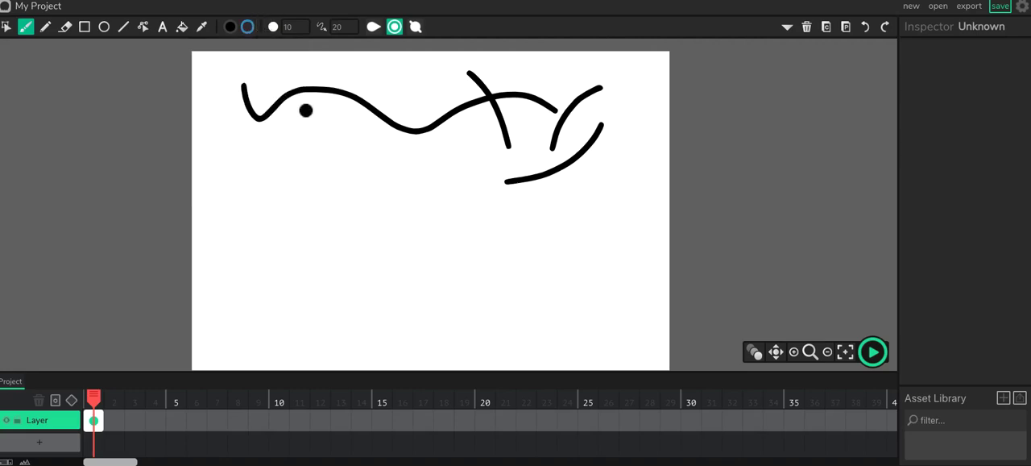
Step: Brush a short curved stroke below the long wavy one and a longer stroke crossing it towards the canvas's lower middle
mouse_move(279, 145)
mouse_down()
mouse_move(292, 175)
mouse_move(381, 165)
mouse_up()
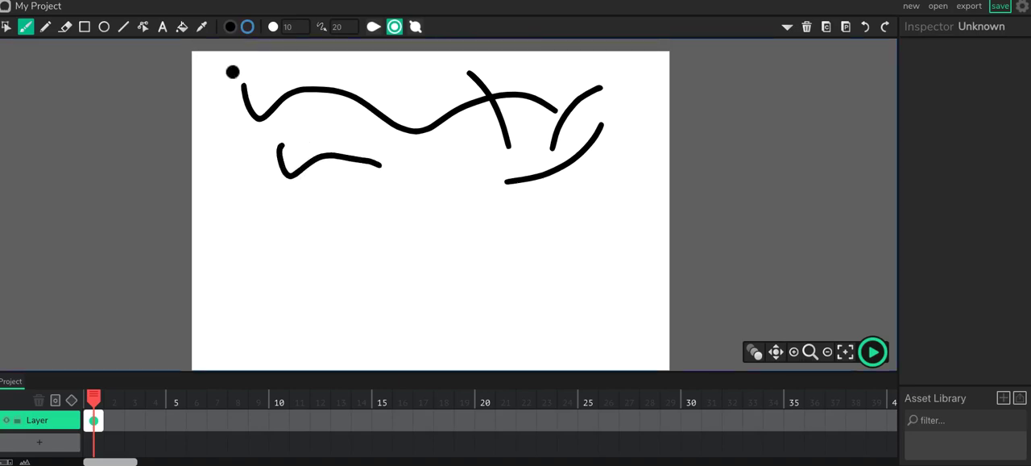
click(249, 28)
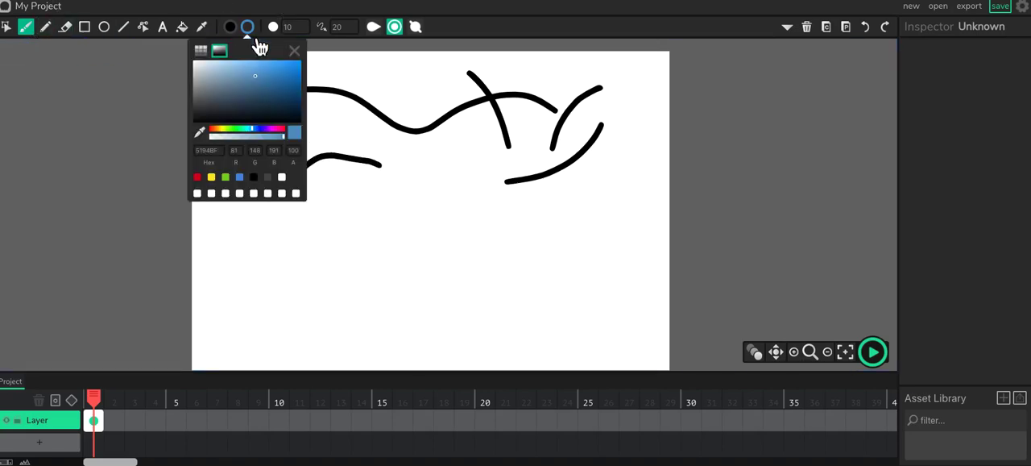
click(346, 154)
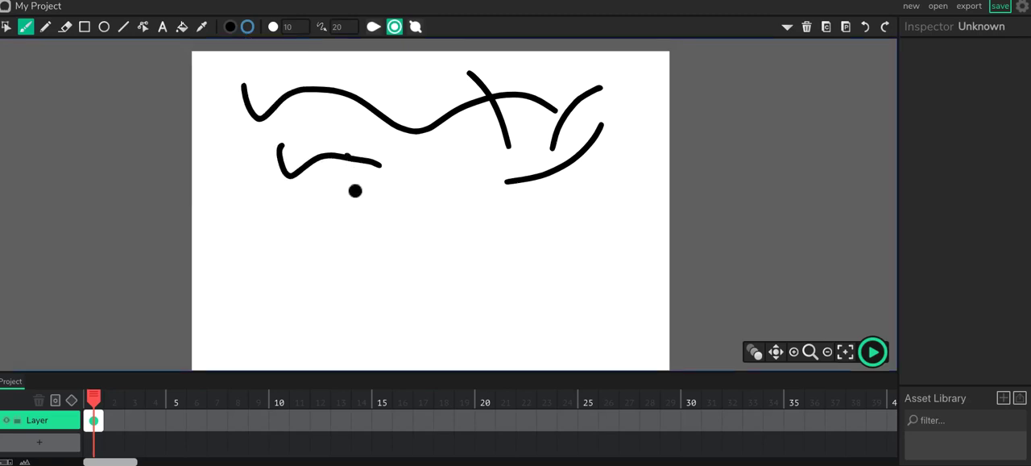
mouse_move(344, 132)
mouse_down()
mouse_move(354, 209)
mouse_move(440, 282)
mouse_up()
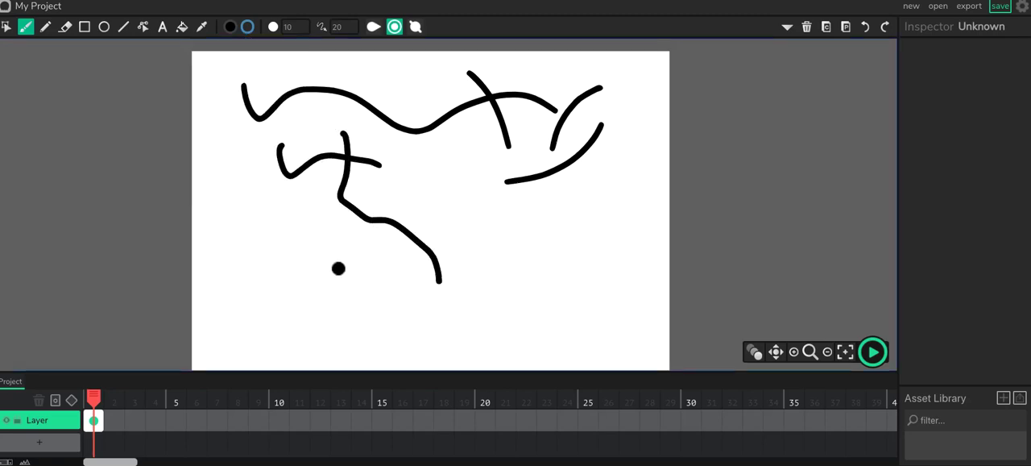
Step: Set the fill colour to the muted blue 5A67B4 at full opacity
click(240, 36)
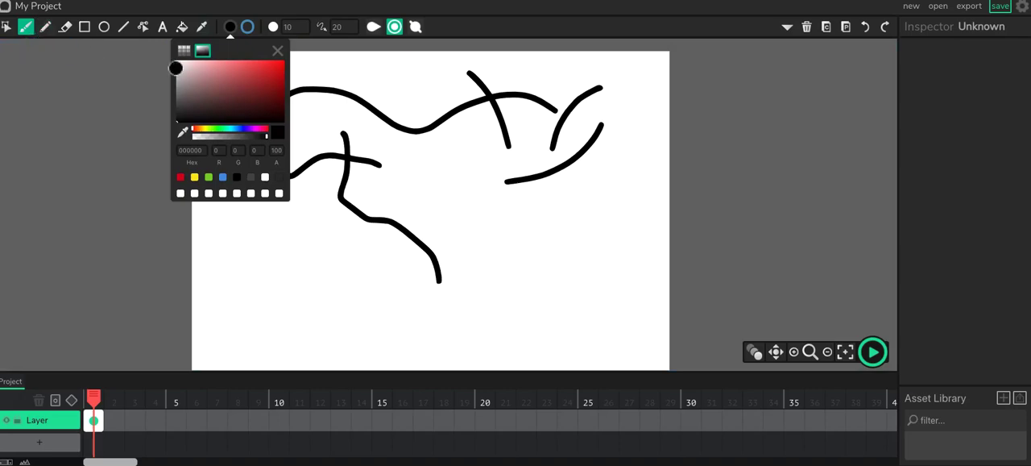
click(251, 32)
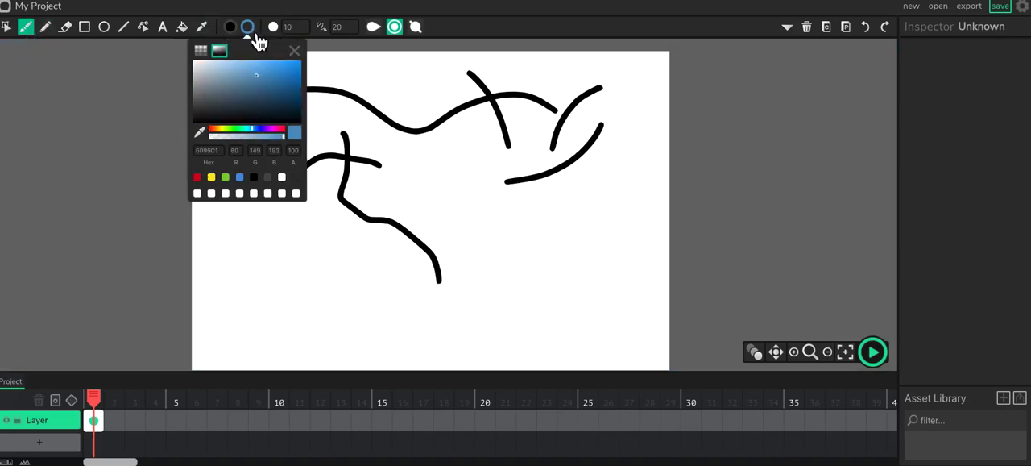
click(231, 28)
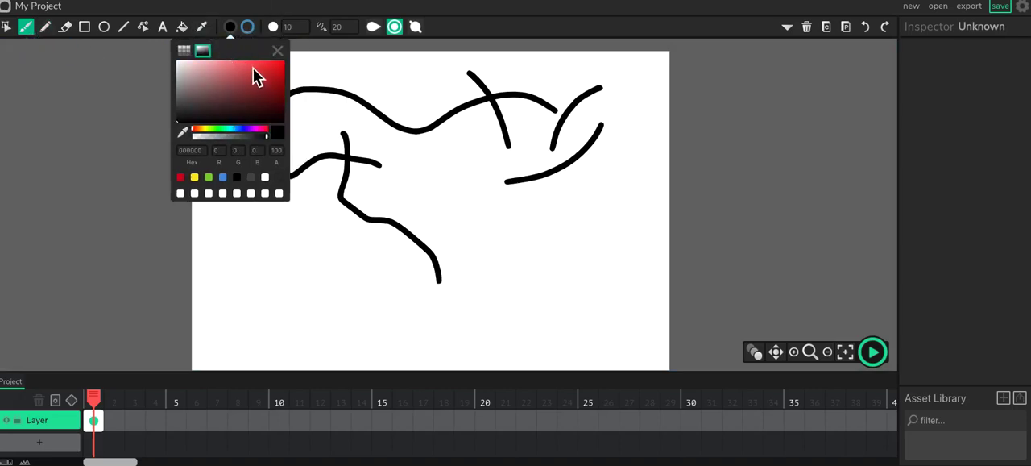
click(244, 130)
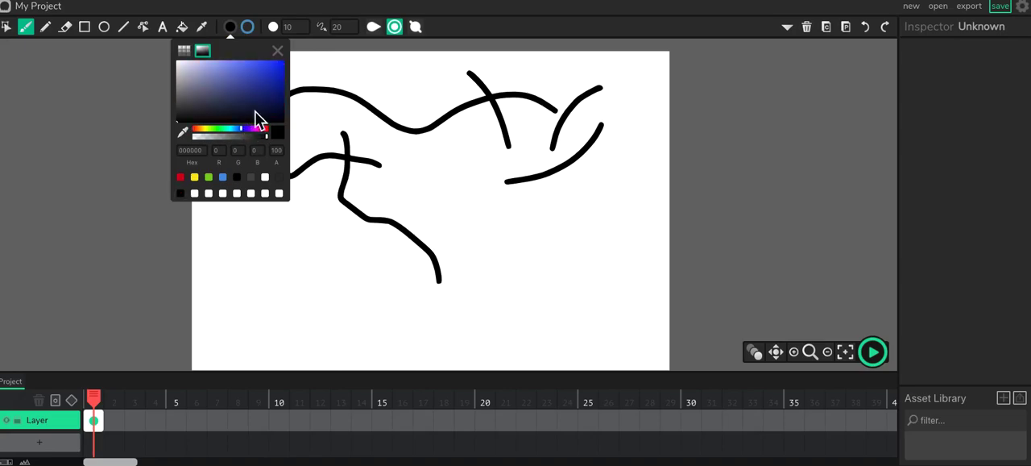
click(246, 80)
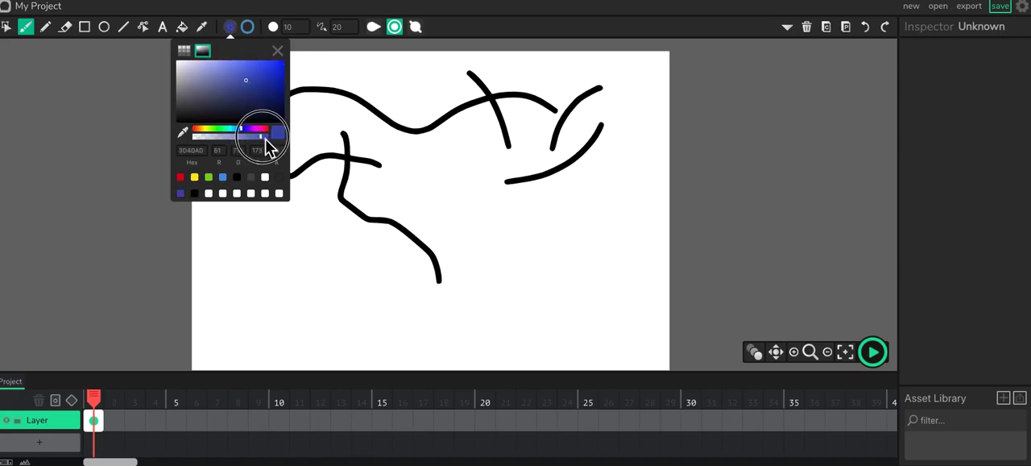
click(231, 79)
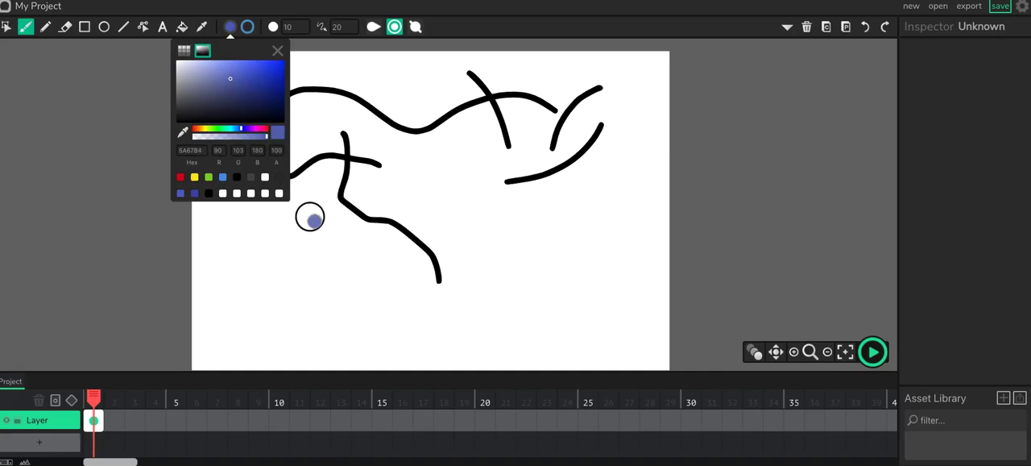
Step: Brush several long and short wavy strokes in the muted blue across the lower half of the canvas
mouse_move(309, 215)
mouse_down()
mouse_move(312, 241)
mouse_move(392, 256)
mouse_move(496, 303)
mouse_up()
mouse_move(529, 226)
mouse_down()
mouse_move(499, 264)
mouse_move(508, 282)
mouse_up()
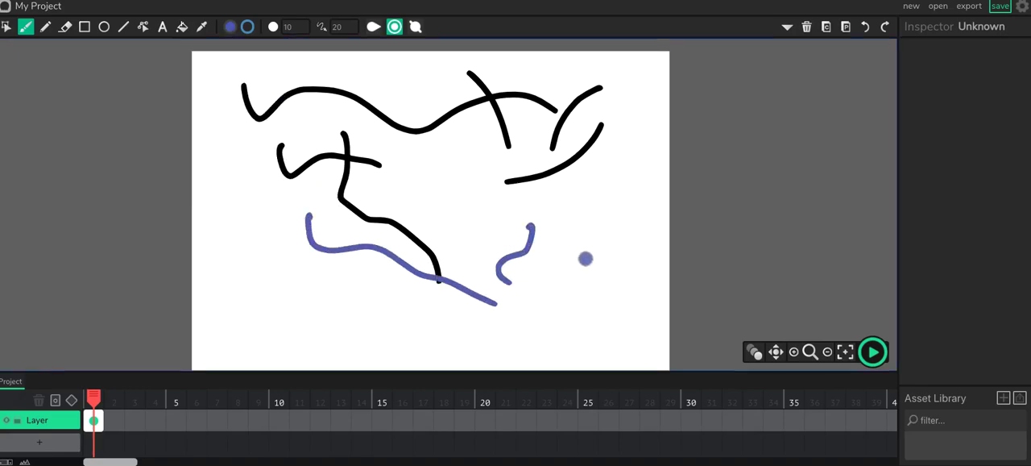
mouse_move(591, 222)
mouse_down()
mouse_move(599, 247)
mouse_move(568, 266)
mouse_move(594, 282)
mouse_move(344, 295)
mouse_move(215, 269)
mouse_up()
drag(266, 236, 244, 250)
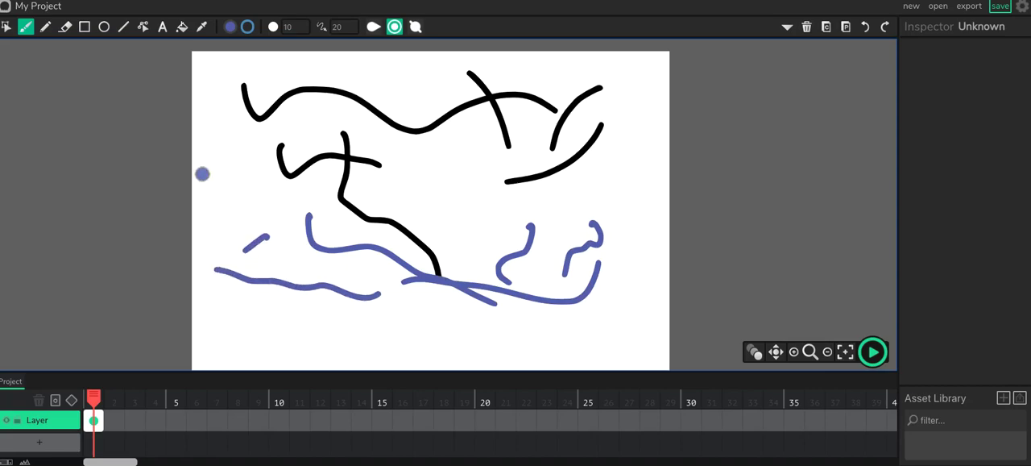
Step: Draw a thin curved line with the Pencil tool across the canvas's upper-left strokes
click(231, 26)
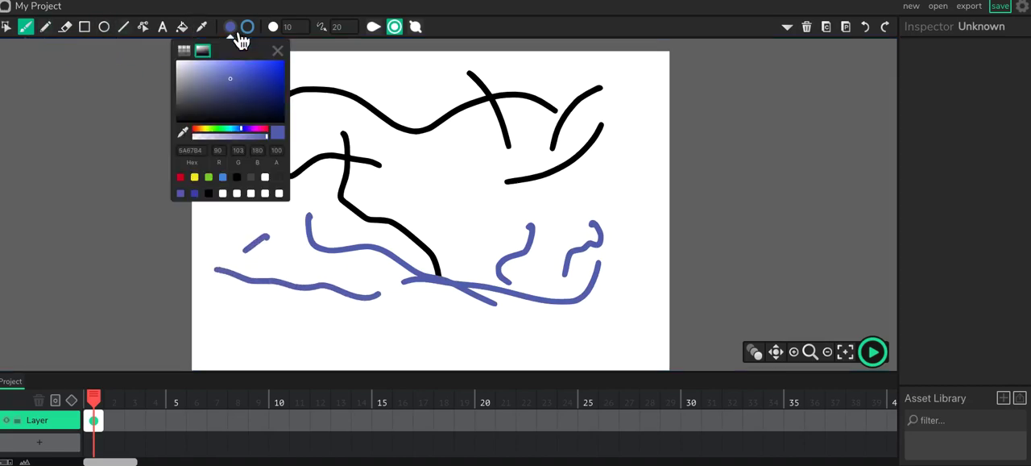
click(46, 27)
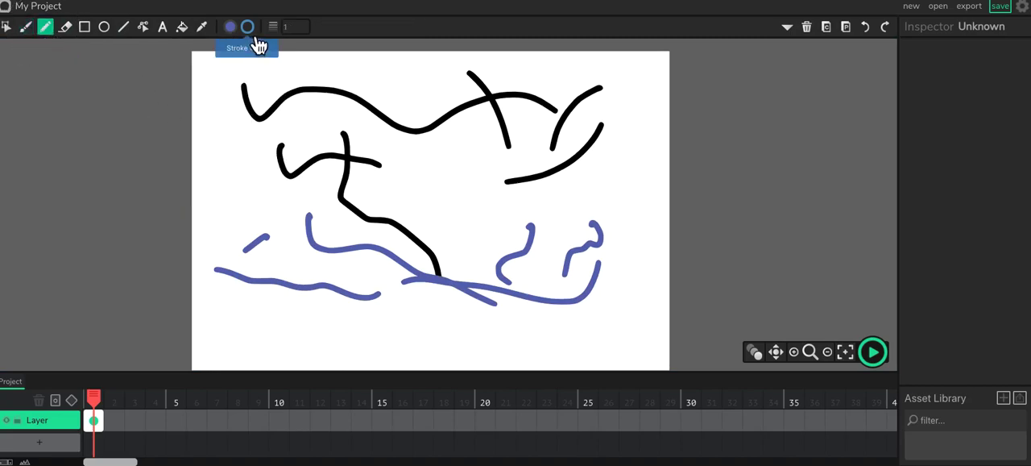
drag(276, 72, 405, 165)
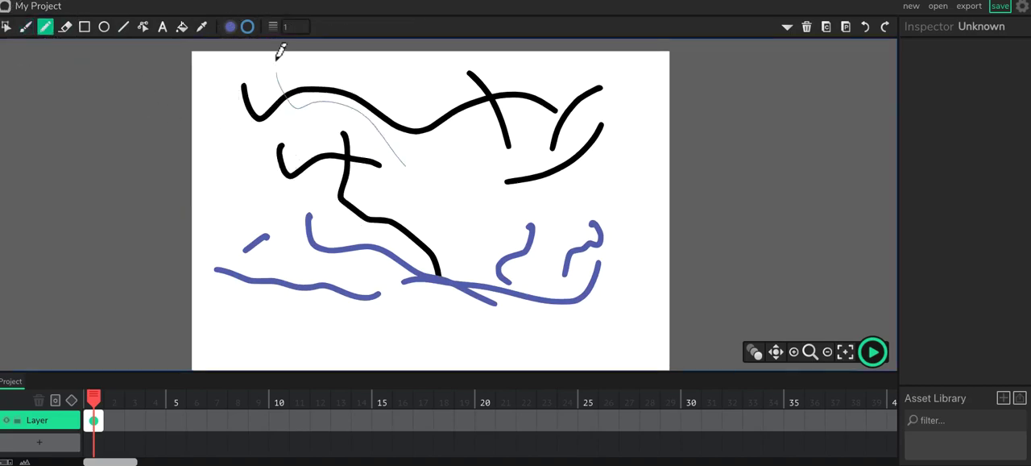
Step: Set the stroke colour to dark grey 434343 and draw a second wavy pencil line down the canvas's upper middle
click(248, 26)
click(271, 98)
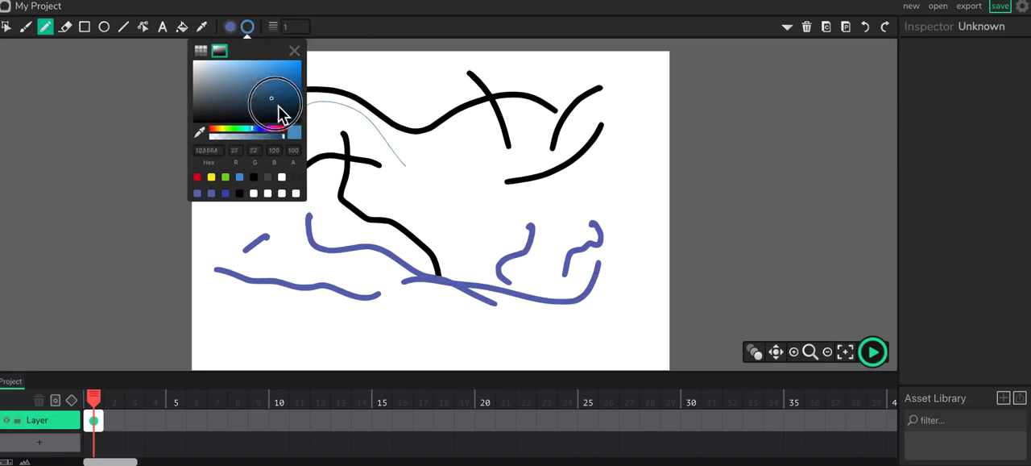
drag(279, 107, 199, 119)
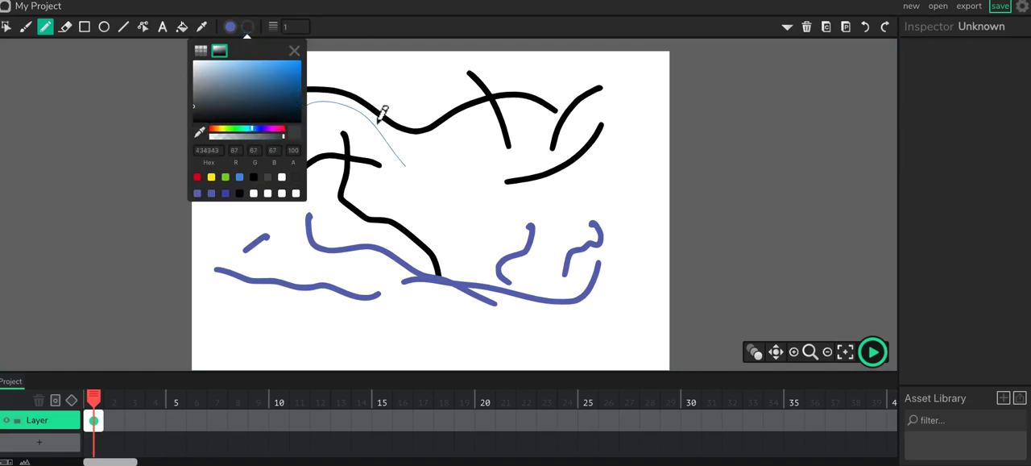
mouse_move(382, 74)
mouse_down()
mouse_move(417, 101)
mouse_move(441, 191)
mouse_up()
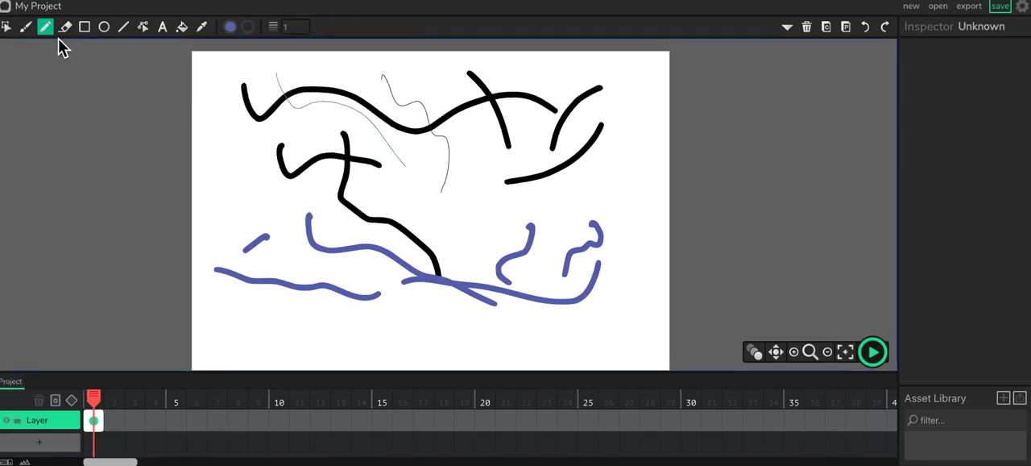
Step: Select every brush and pencil stroke on the canvas and delete them all
click(6, 26)
drag(209, 59, 641, 321)
key(Delete)
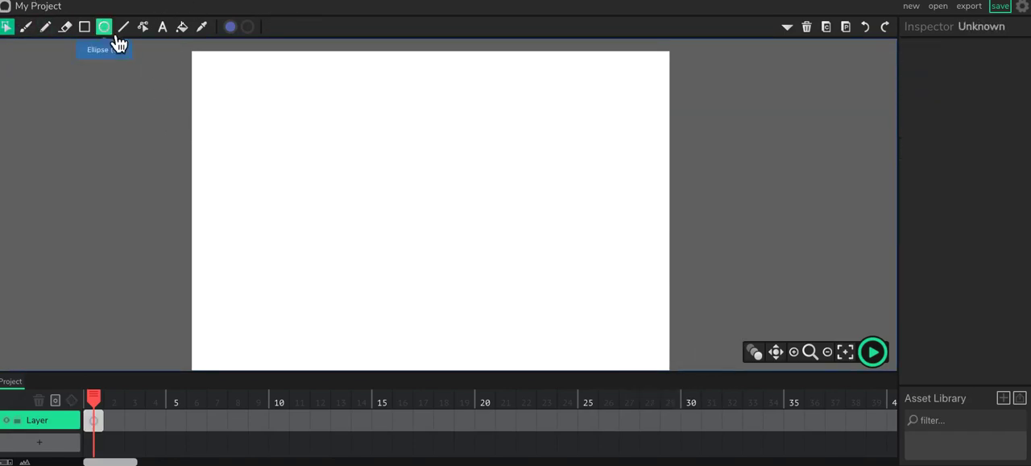
Step: Set the brush size to 4 and brush a wavy stroke with a zigzag stroke below it on the canvas's left half
click(26, 27)
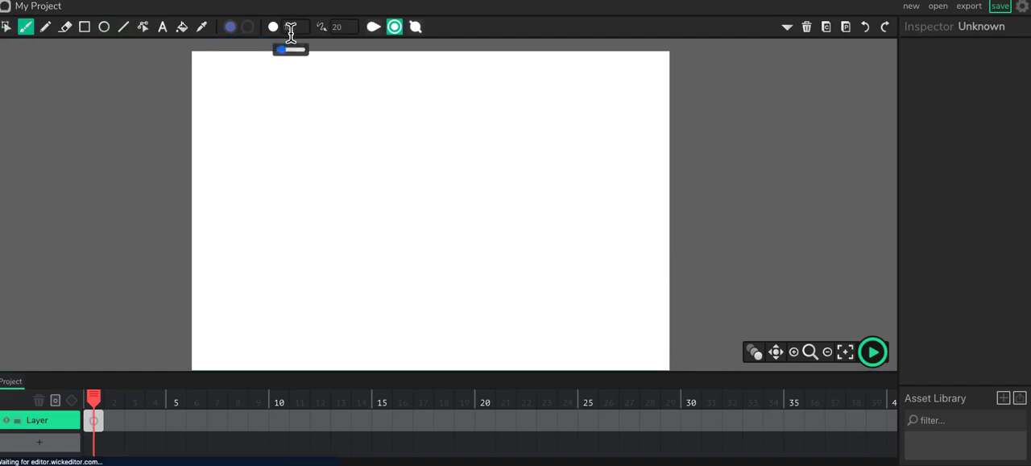
drag(286, 50, 299, 55)
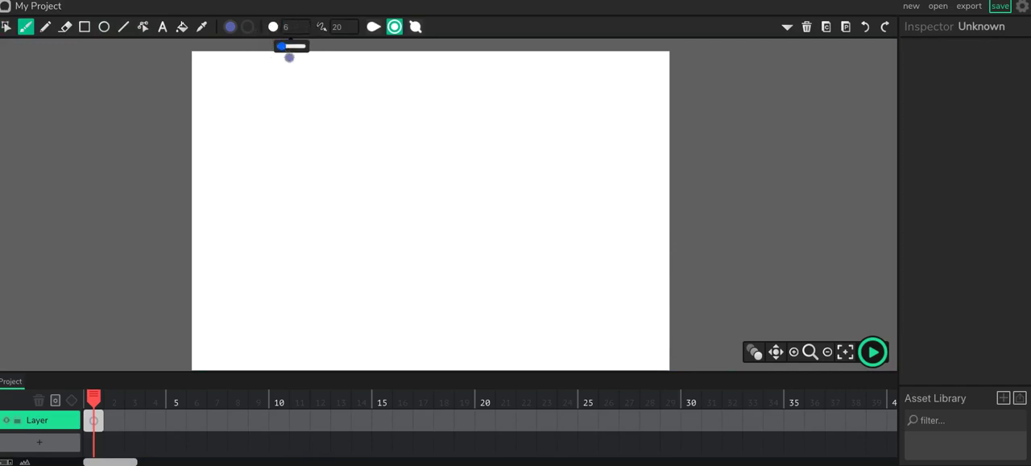
click(296, 30)
text(4)
mouse_move(300, 120)
mouse_down()
mouse_move(358, 115)
mouse_move(401, 153)
mouse_up()
mouse_move(340, 27)
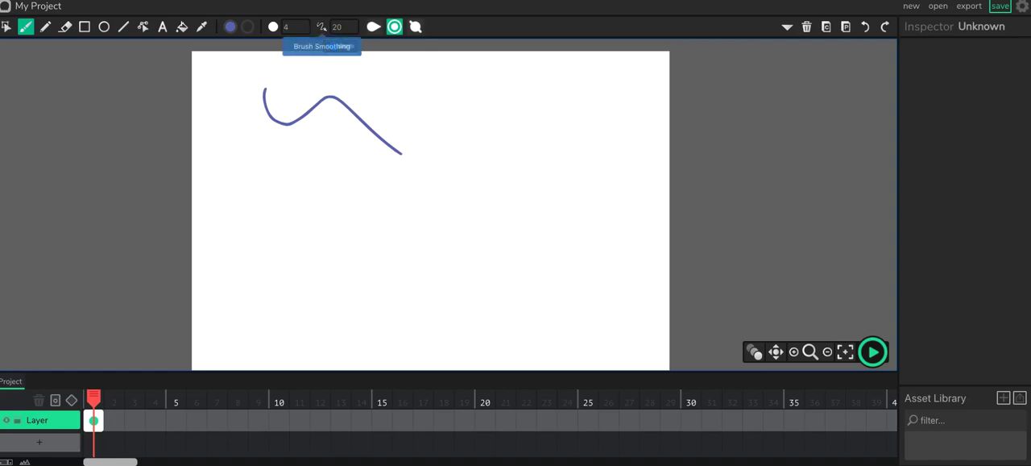
mouse_move(274, 147)
mouse_down()
mouse_move(284, 230)
mouse_move(306, 189)
mouse_move(325, 184)
mouse_move(347, 235)
mouse_move(394, 170)
mouse_move(429, 244)
mouse_up()
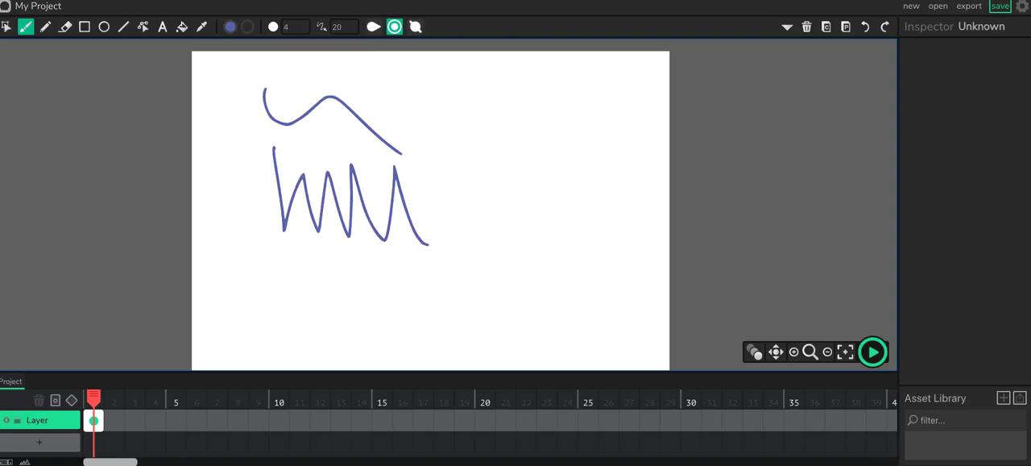
Step: Set the brush smoothing to 20 and brush a short diagonal line and a long curved stroke over the upper strokes
mouse_move(340, 28)
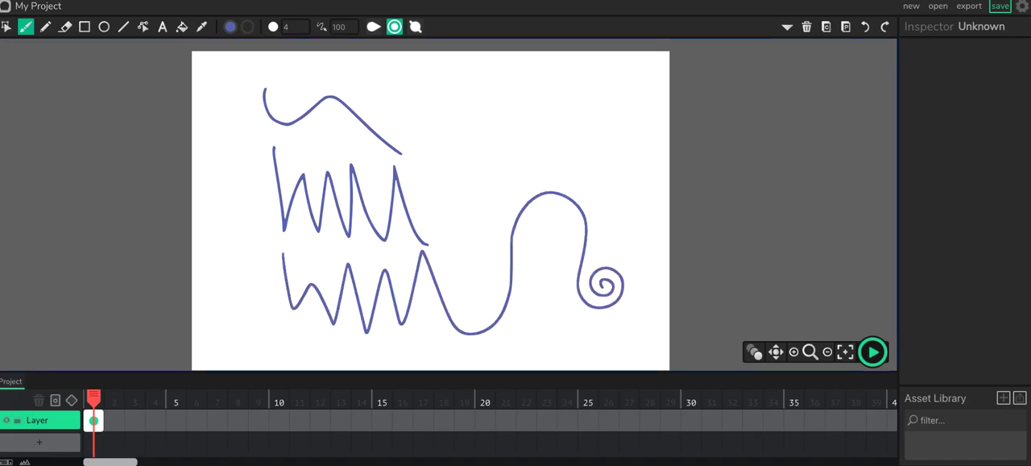
click(344, 26)
text(20)
drag(357, 82, 405, 133)
drag(309, 68, 435, 213)
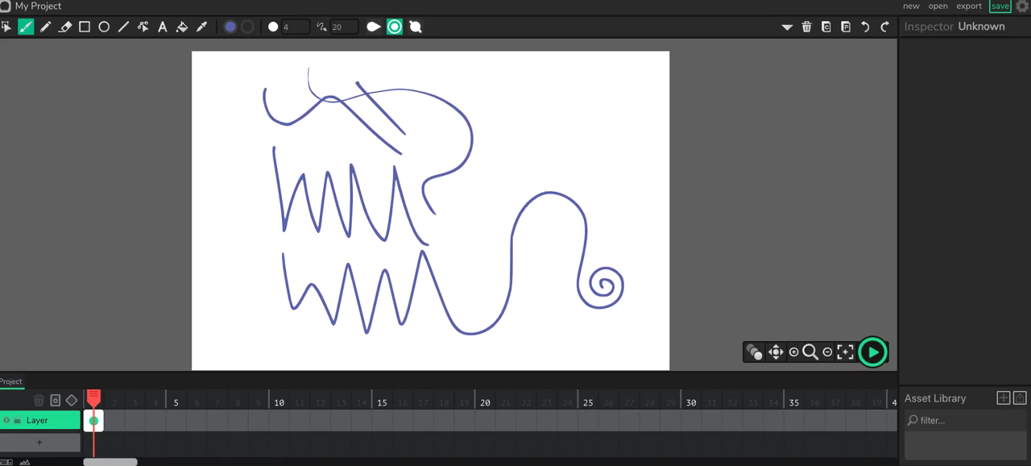
Step: Select all the blue brush strokes on the canvas and delete them
click(5, 27)
mouse_move(227, 66)
mouse_down()
mouse_move(628, 368)
mouse_move(647, 368)
mouse_up()
key(Delete)
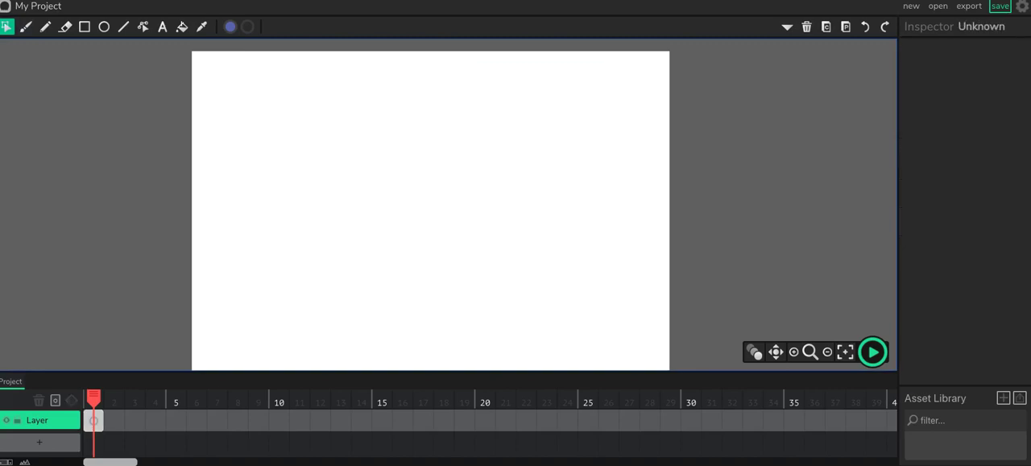
Step: Brush a long winding blue line back and forth across the canvas's upper half
click(26, 27)
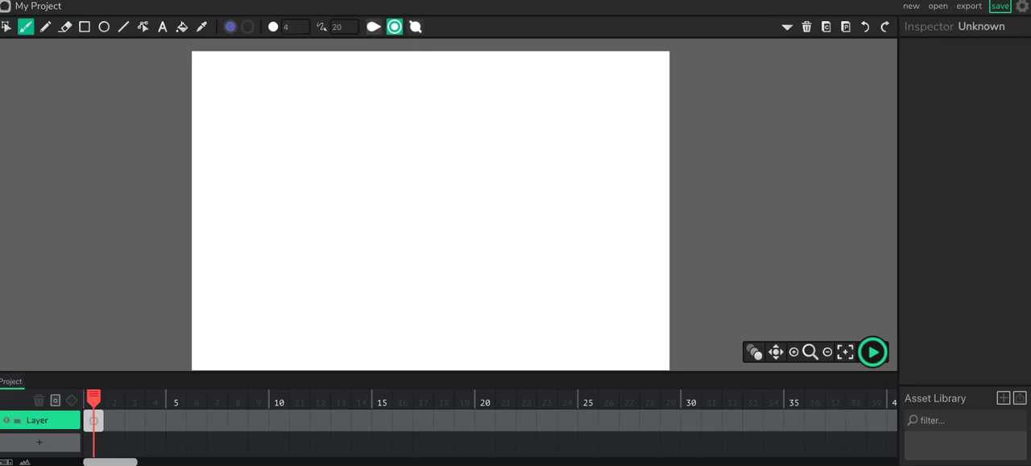
mouse_move(275, 134)
mouse_down()
mouse_move(321, 100)
mouse_move(392, 97)
mouse_up()
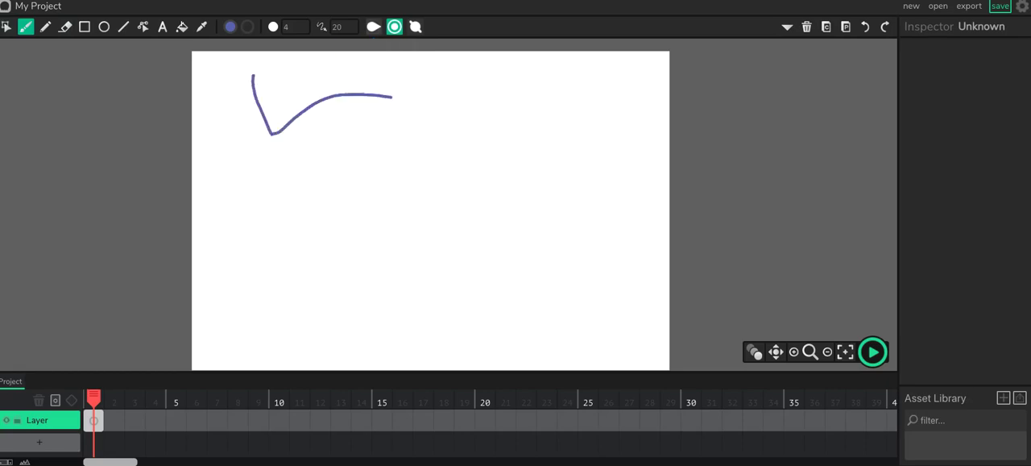
mouse_move(398, 138)
mouse_down()
mouse_move(449, 113)
mouse_move(468, 159)
mouse_move(527, 75)
mouse_move(522, 124)
mouse_move(546, 127)
mouse_move(606, 93)
mouse_up()
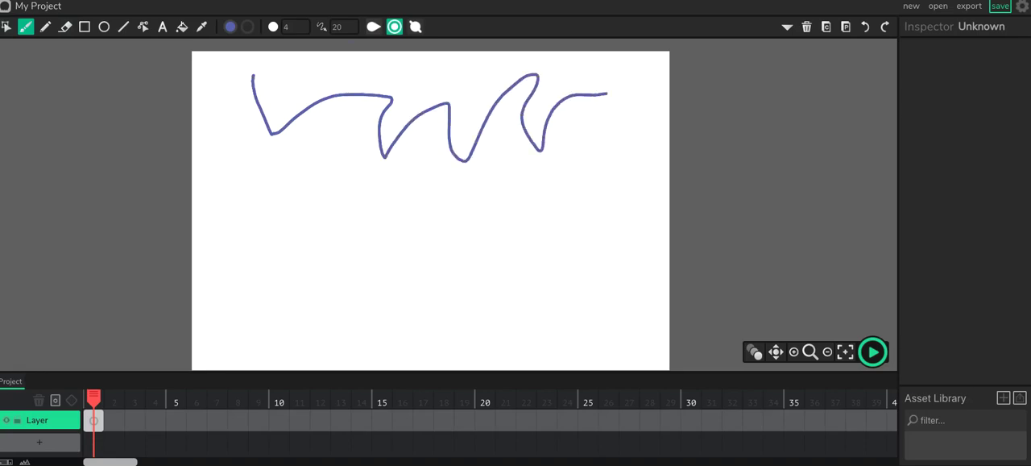
mouse_move(600, 152)
mouse_down()
mouse_move(603, 198)
mouse_move(546, 173)
mouse_up()
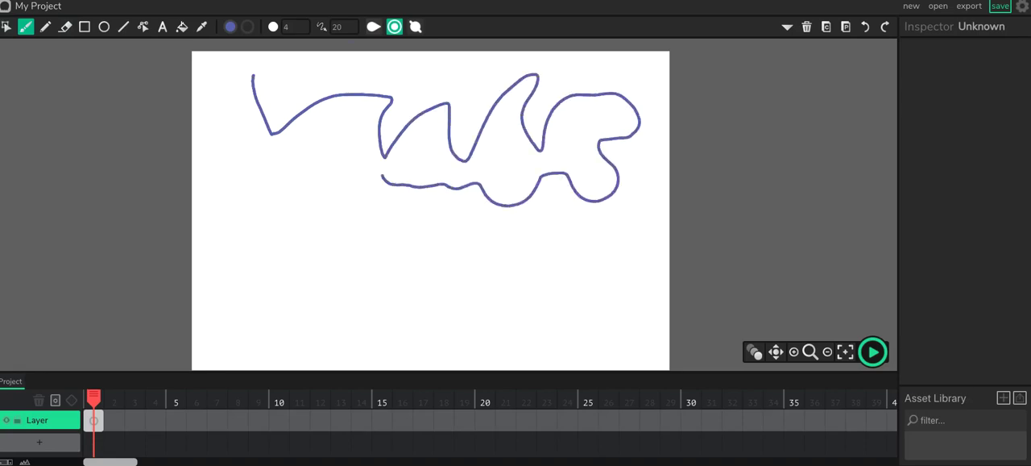
drag(304, 172, 289, 156)
mouse_move(370, 172)
mouse_down()
mouse_move(569, 168)
mouse_move(537, 204)
mouse_move(556, 201)
mouse_move(573, 125)
mouse_move(436, 109)
mouse_move(393, 84)
mouse_move(265, 90)
mouse_move(215, 131)
mouse_up()
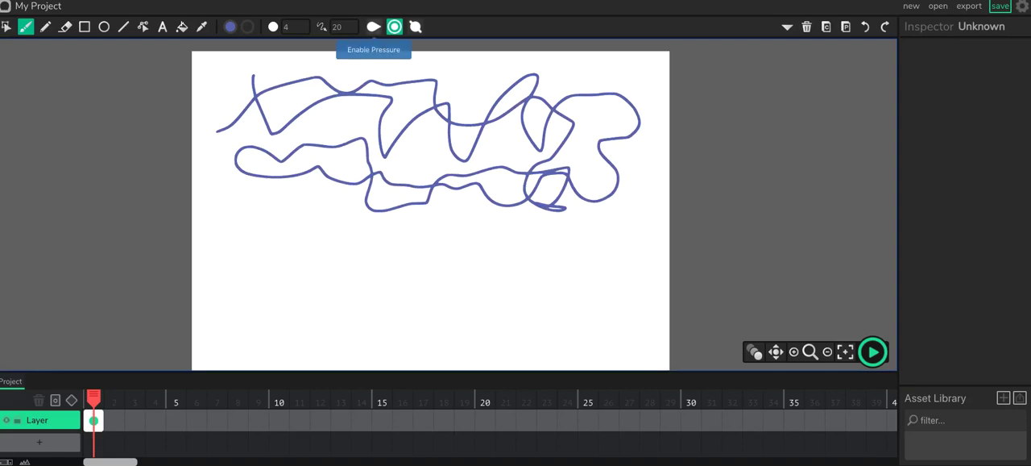
Step: Enable brush pressure and draw winding strokes of varying thickness across the canvas's lower half
click(373, 26)
mouse_move(231, 206)
mouse_down()
mouse_move(301, 225)
mouse_move(362, 239)
mouse_move(372, 277)
mouse_move(266, 293)
mouse_move(303, 318)
mouse_move(441, 266)
mouse_move(519, 299)
mouse_move(483, 346)
mouse_move(475, 305)
mouse_move(489, 255)
mouse_move(335, 319)
mouse_move(332, 267)
mouse_move(284, 270)
mouse_move(249, 303)
mouse_move(327, 252)
mouse_move(466, 238)
mouse_move(550, 250)
mouse_move(549, 303)
mouse_move(576, 329)
mouse_up()
mouse_move(620, 237)
mouse_down()
mouse_move(623, 260)
mouse_move(593, 319)
mouse_move(366, 352)
mouse_up()
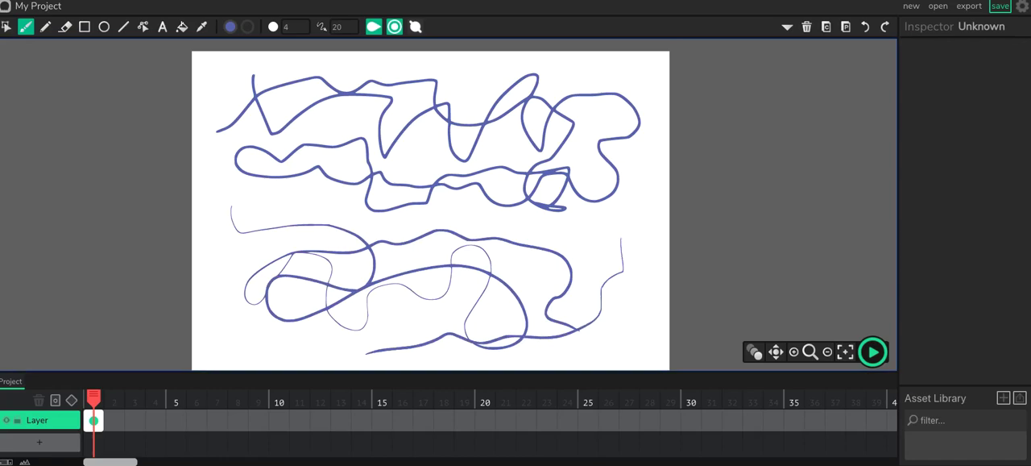
Step: Set the brush size to 15 and paint several thicker curved strokes over the lower half of the drawing
mouse_move(292, 27)
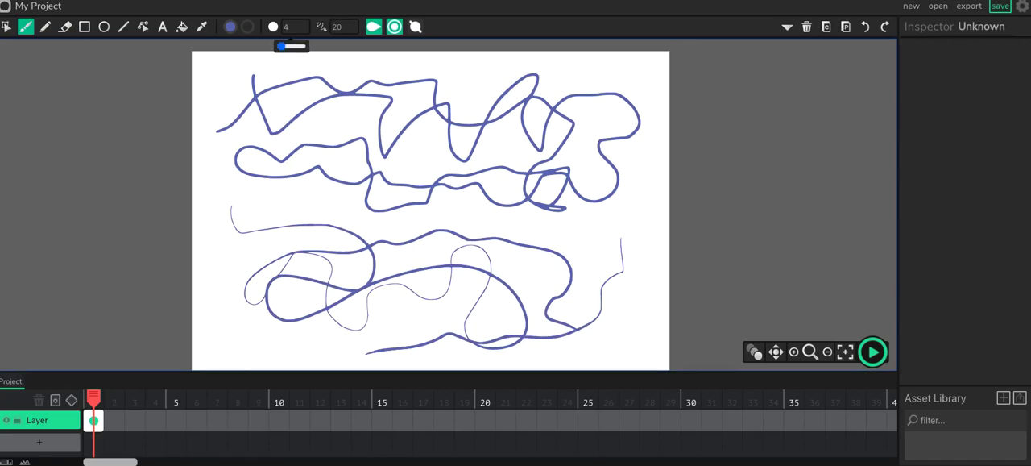
drag(281, 46, 283, 45)
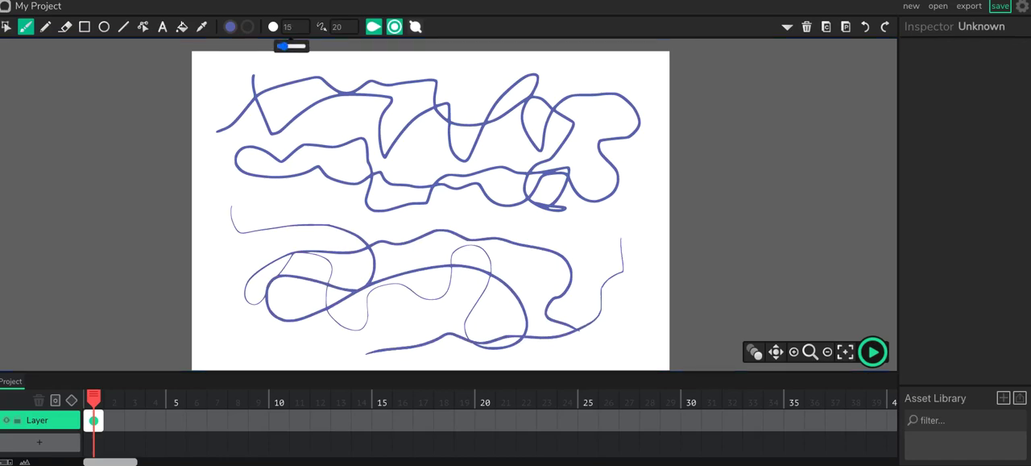
mouse_move(247, 191)
mouse_down()
mouse_move(256, 220)
mouse_move(296, 236)
mouse_move(414, 231)
mouse_move(485, 262)
mouse_move(447, 348)
mouse_move(338, 342)
mouse_up()
mouse_move(605, 200)
mouse_down()
mouse_move(576, 265)
mouse_move(461, 250)
mouse_up()
mouse_move(426, 225)
mouse_down()
mouse_move(368, 217)
mouse_move(262, 293)
mouse_up()
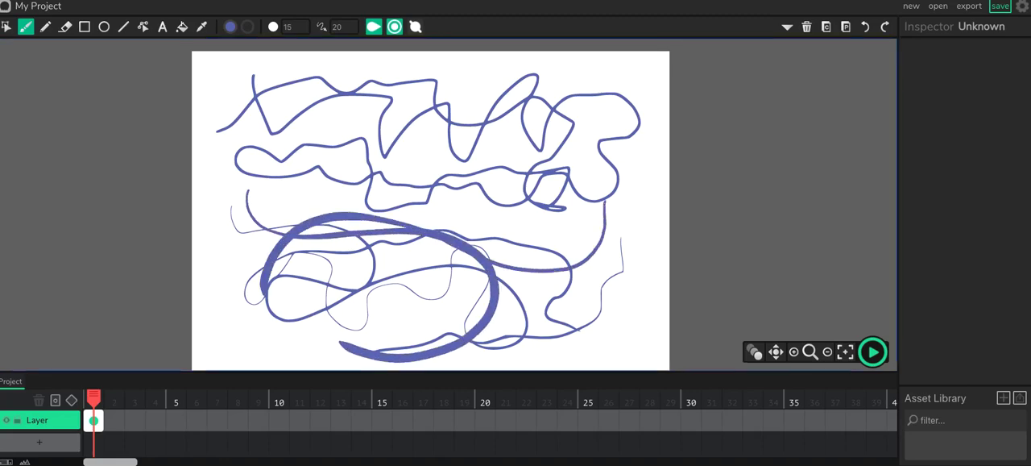
mouse_move(638, 207)
mouse_down()
mouse_move(643, 241)
mouse_move(565, 318)
mouse_up()
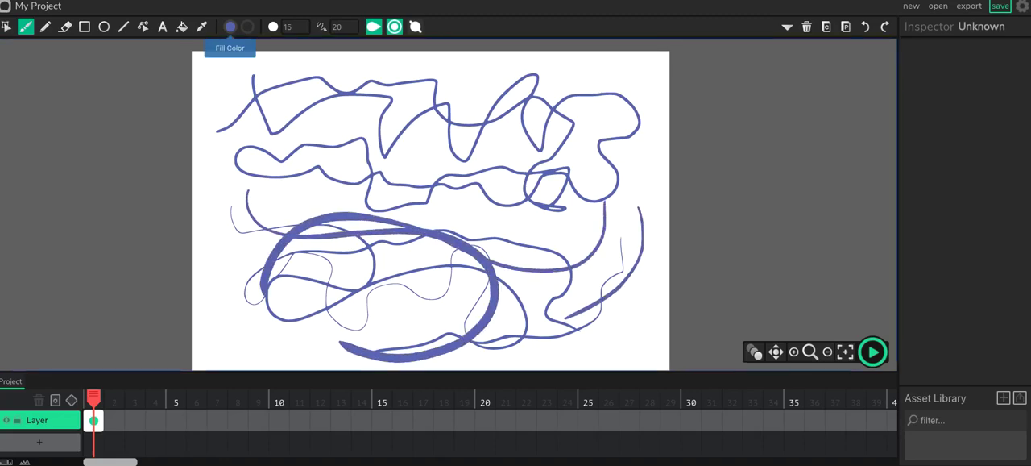
Step: Change the fill colour to a very dark grey and brush several curved strokes over the blue lines
click(229, 26)
mouse_move(229, 99)
mouse_down()
mouse_move(231, 108)
mouse_move(177, 110)
mouse_up()
mouse_move(338, 134)
mouse_down()
mouse_move(339, 185)
mouse_move(286, 222)
mouse_move(253, 293)
mouse_move(314, 337)
mouse_up()
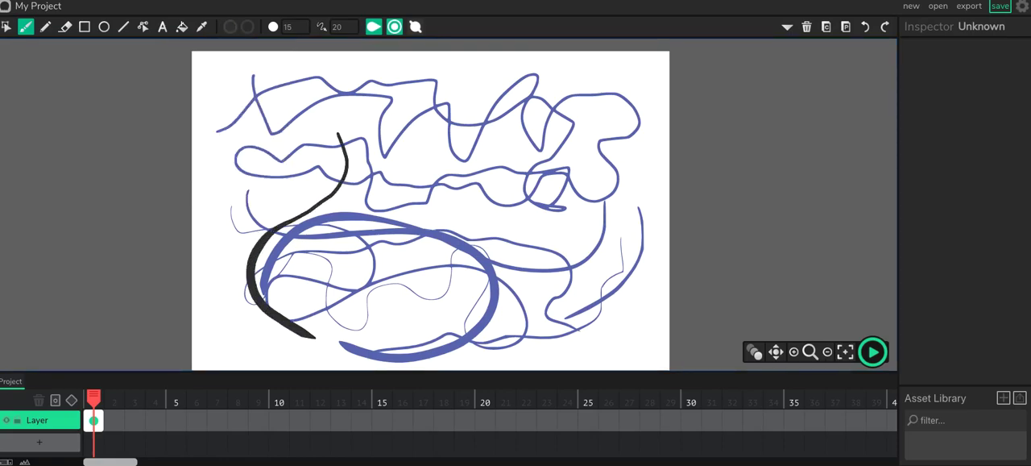
mouse_move(271, 117)
mouse_down()
mouse_move(304, 144)
mouse_move(375, 141)
mouse_move(461, 193)
mouse_move(430, 256)
mouse_move(412, 207)
mouse_move(485, 119)
mouse_up()
mouse_move(544, 141)
mouse_down()
mouse_move(574, 195)
mouse_move(531, 342)
mouse_up()
mouse_move(630, 142)
mouse_down()
mouse_move(515, 257)
mouse_move(409, 307)
mouse_up()
mouse_move(506, 187)
mouse_down()
mouse_move(417, 233)
mouse_move(300, 246)
mouse_move(354, 113)
mouse_move(263, 164)
mouse_move(258, 245)
mouse_up()
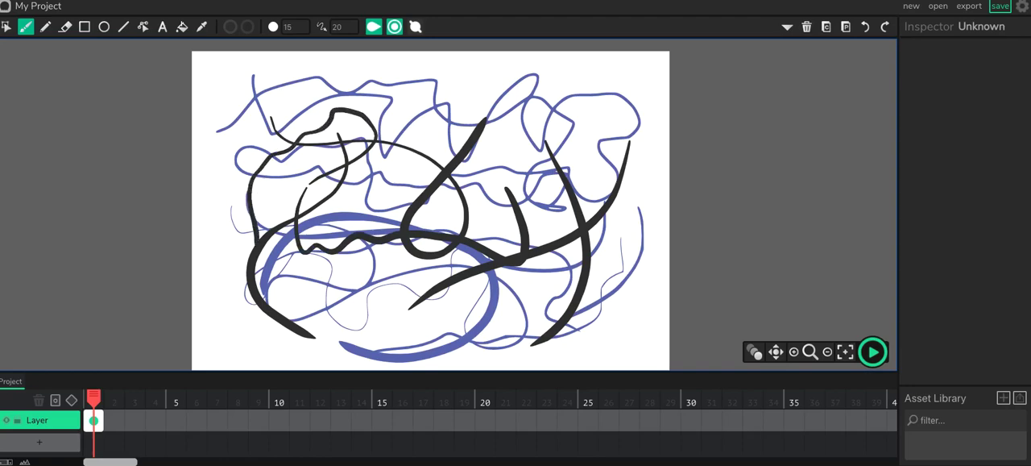
mouse_move(380, 274)
mouse_down()
mouse_move(335, 287)
mouse_move(224, 280)
mouse_up()
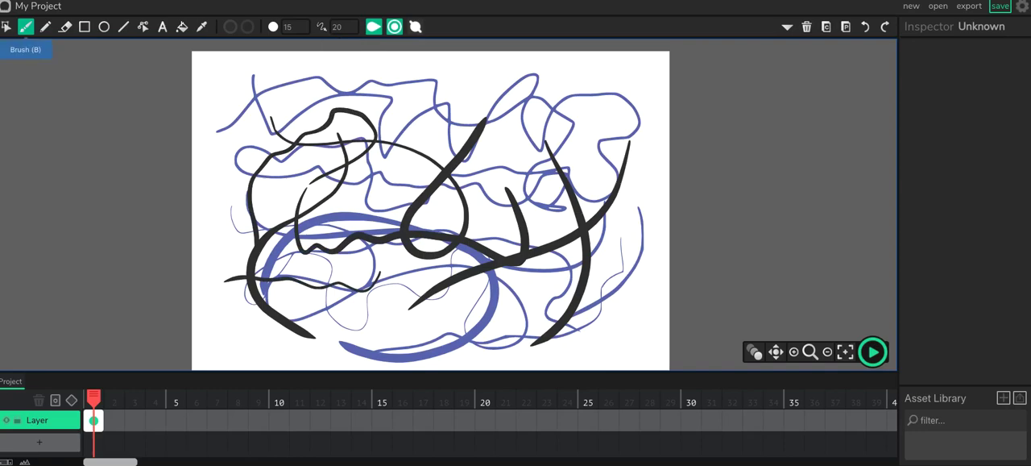
Step: Select all the blue and dark strokes on the canvas and delete them
click(6, 27)
drag(213, 62, 666, 363)
key(Delete)
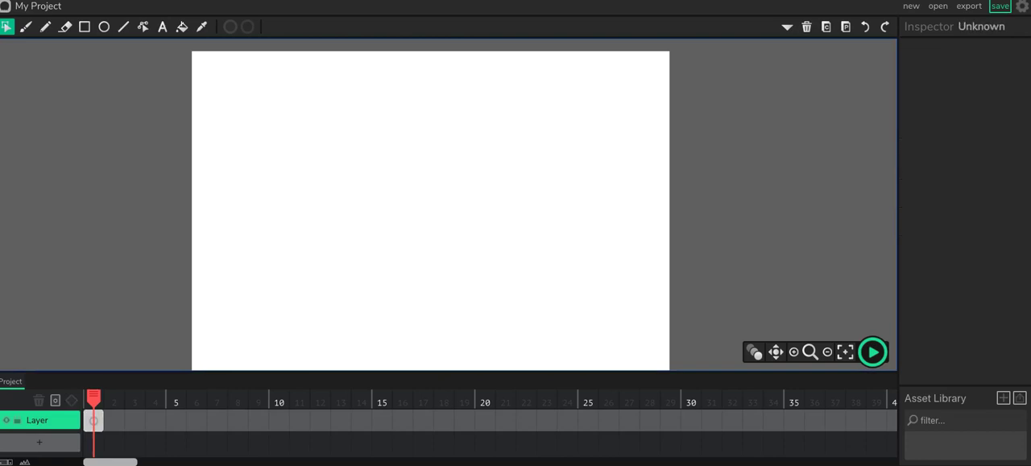
Step: Brush a dark wavy line descending from the canvas's upper left, and cut it into pieces with the Eraser
click(26, 26)
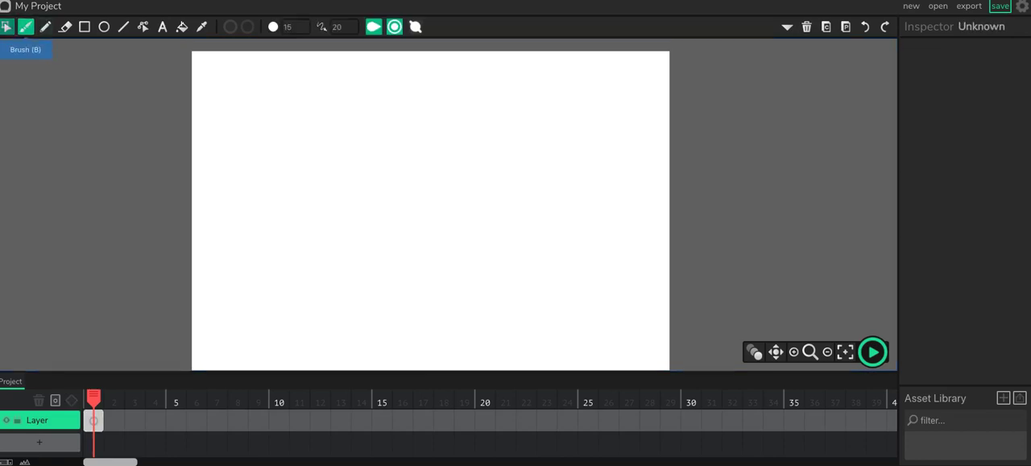
mouse_move(253, 86)
mouse_down()
mouse_move(270, 133)
mouse_move(315, 121)
mouse_move(439, 156)
mouse_move(505, 212)
mouse_up()
click(65, 26)
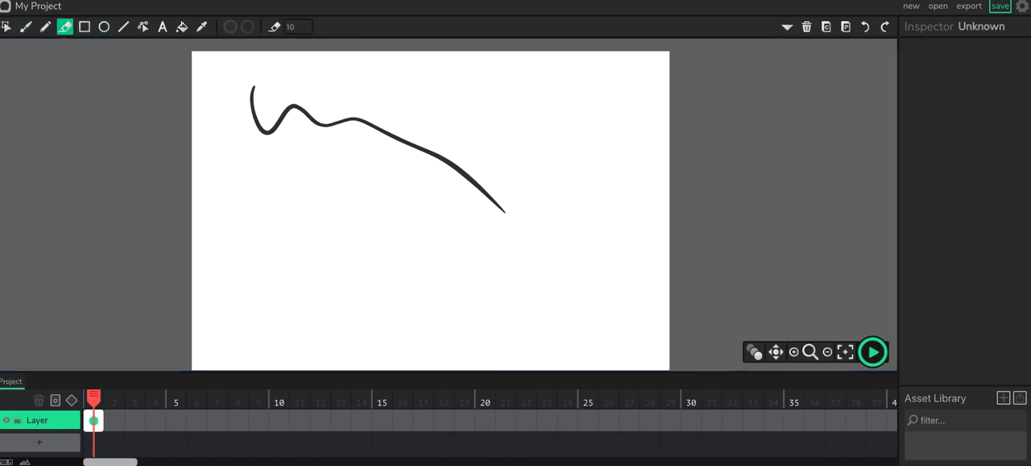
mouse_move(276, 128)
mouse_down()
mouse_move(284, 113)
mouse_move(355, 121)
mouse_move(435, 154)
mouse_move(495, 201)
mouse_up()
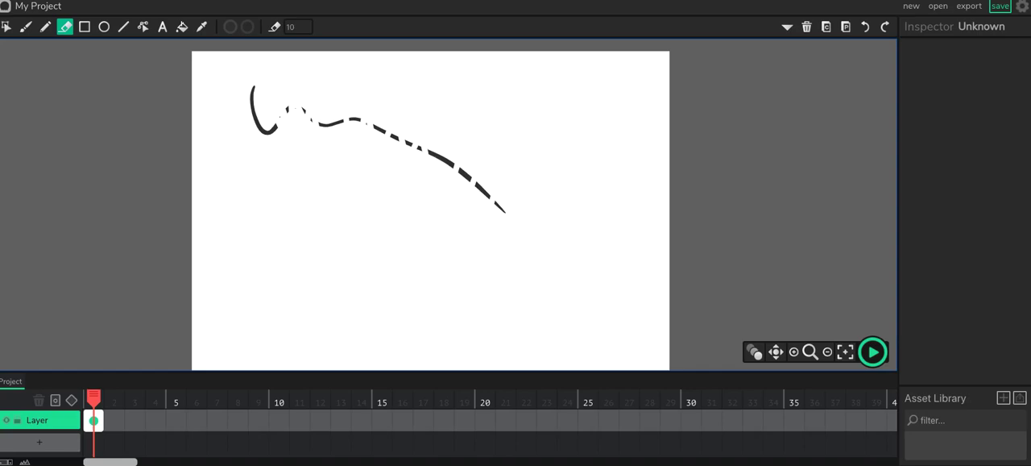
Step: Move the hook-shaped left piece of the erased line down, shift its neighbour slightly up, and lower the thick middle piece
click(7, 26)
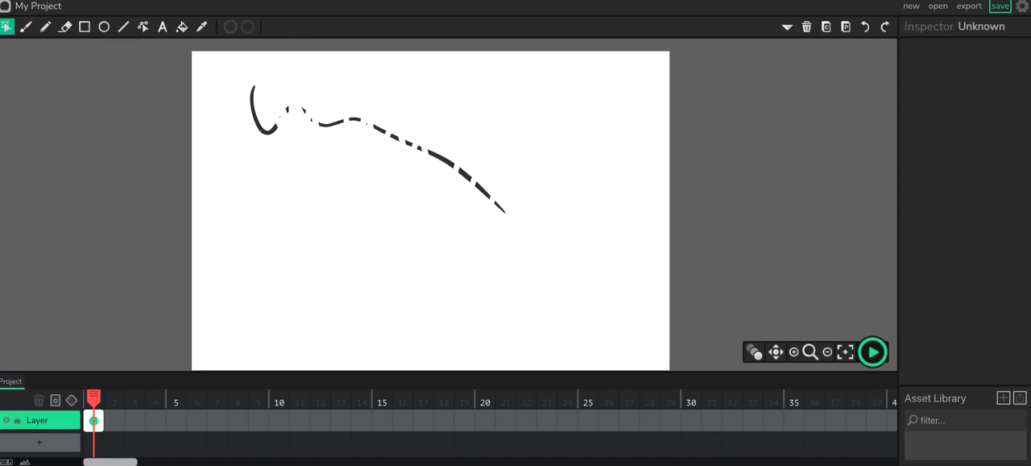
click(257, 121)
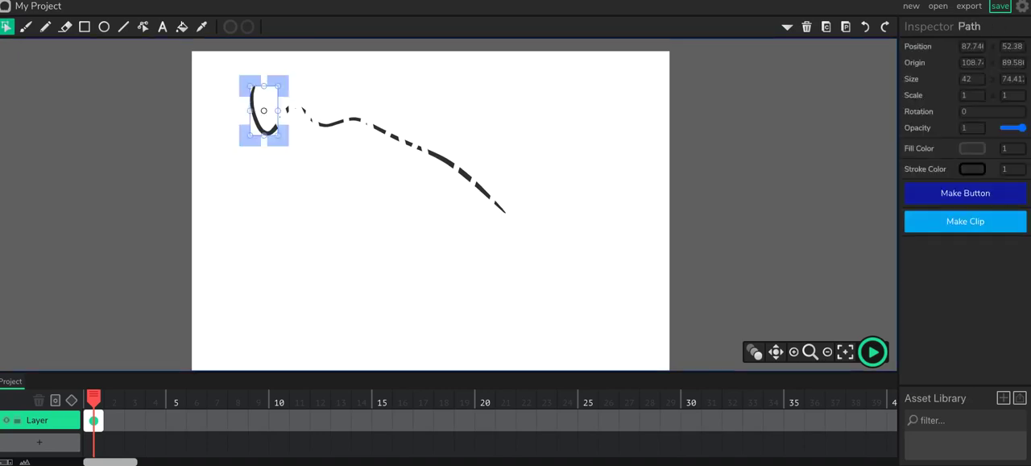
drag(257, 121, 244, 199)
click(330, 122)
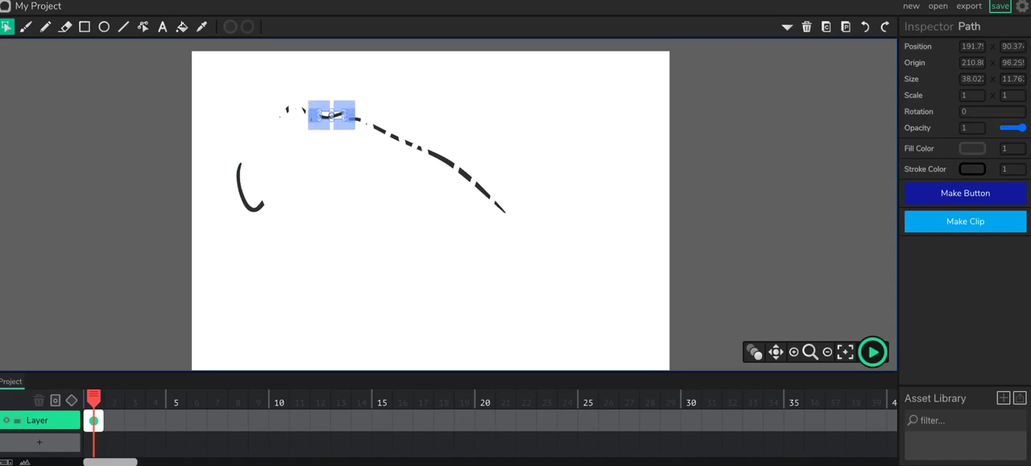
click(441, 160)
drag(440, 160, 428, 200)
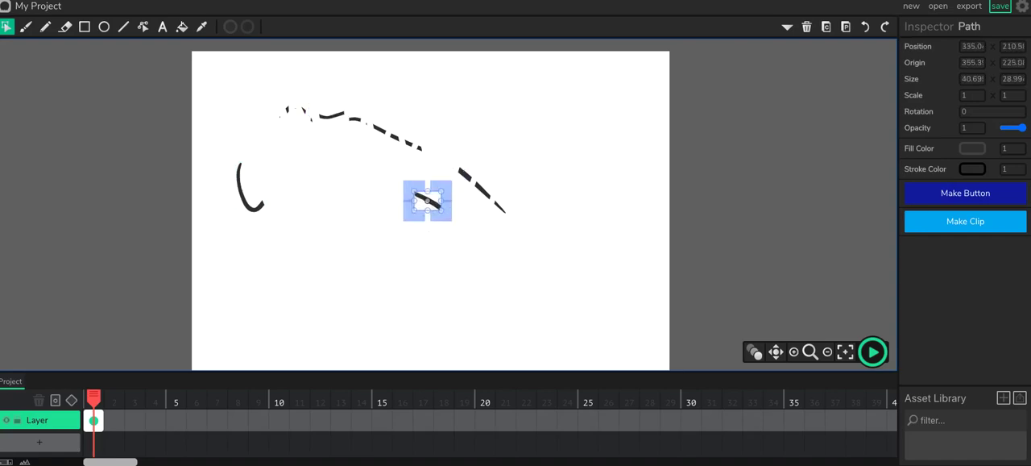
Step: Move the short thick piece near the line's lower end to the canvas's upper right
click(483, 191)
click(498, 209)
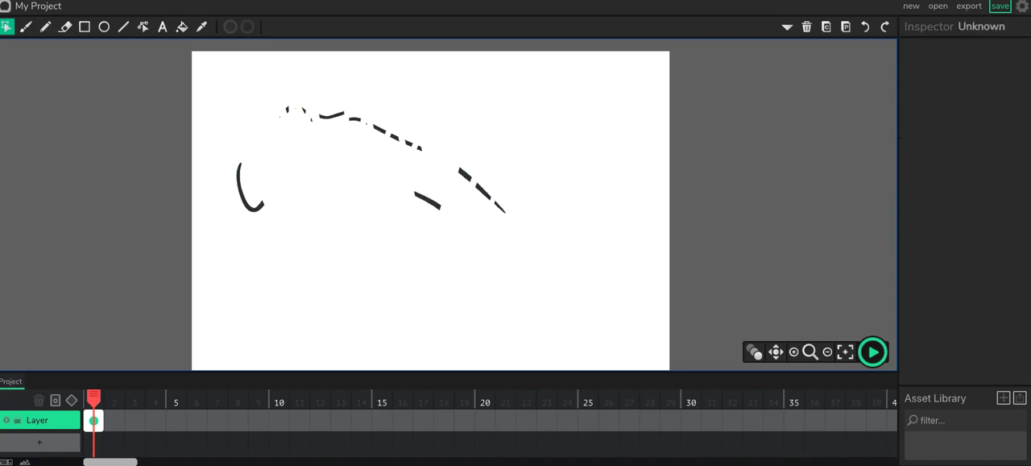
click(500, 207)
mouse_move(499, 207)
mouse_down()
mouse_move(464, 175)
mouse_move(465, 144)
mouse_move(598, 150)
mouse_move(613, 122)
mouse_up()
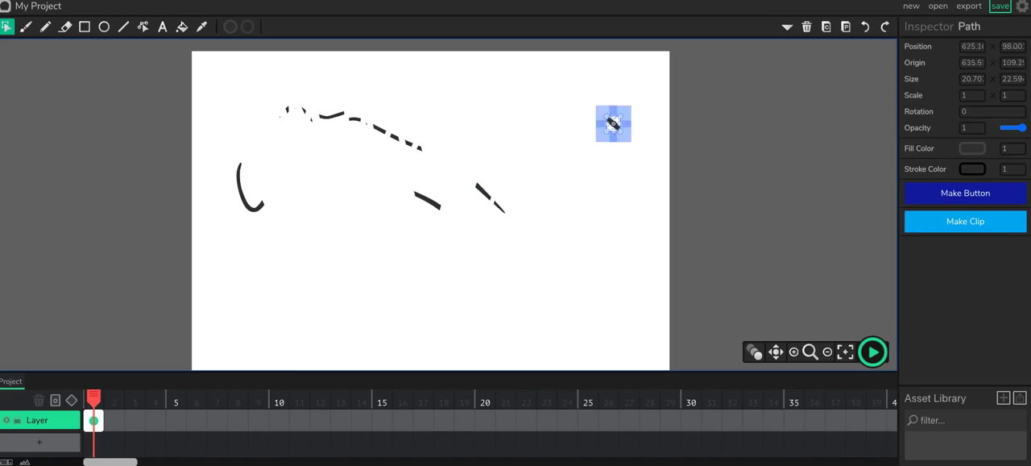
Step: Move the second-to-last piece of the line down below the others, nudge it left, and deselect it
click(482, 191)
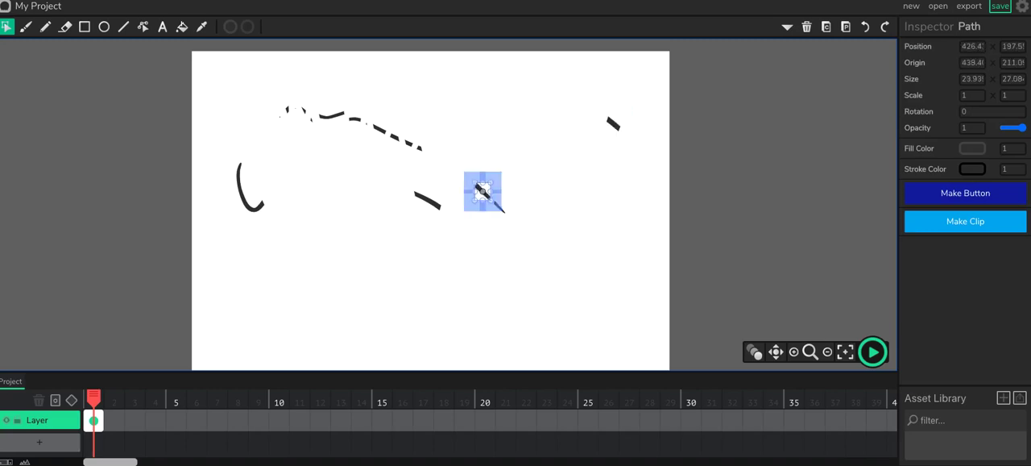
mouse_move(483, 191)
mouse_down()
mouse_move(483, 259)
mouse_move(473, 258)
mouse_up()
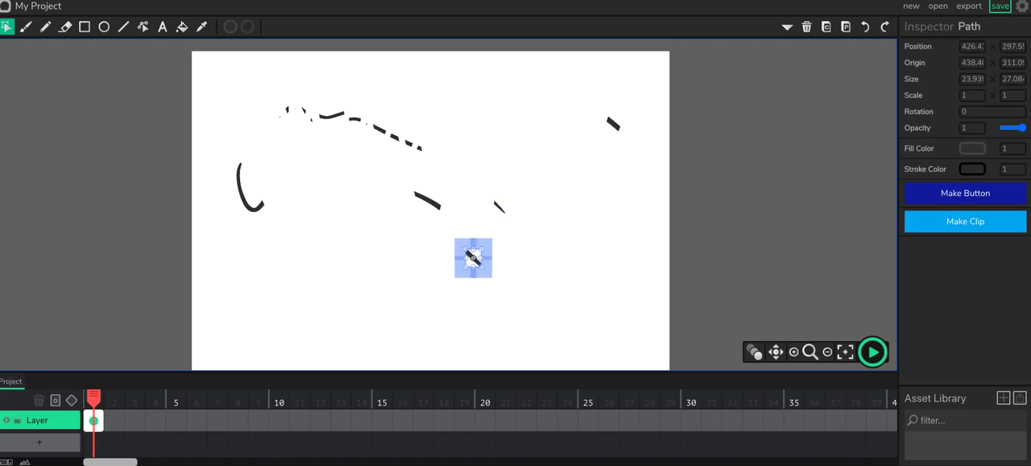
key(Left)
key(Left)
key(Left)
key(Left)
key(Left)
key(Left)
key(Left)
key(Left)
key(Left)
key(Left)
key(Left)
key(Left)
key(Left)
key(Left)
key(Left)
key(Left)
key(Left)
key(Left)
key(Left)
key(Left)
key(Escape)
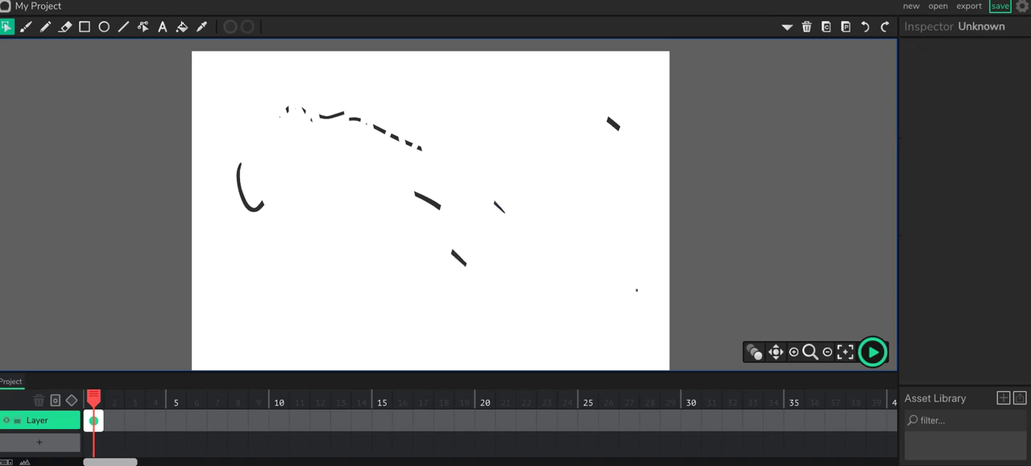
Step: Delete all the stroke pieces from the canvas and set the Brush size to 6
mouse_move(638, 291)
mouse_down()
mouse_move(426, 112)
mouse_move(208, 74)
mouse_up()
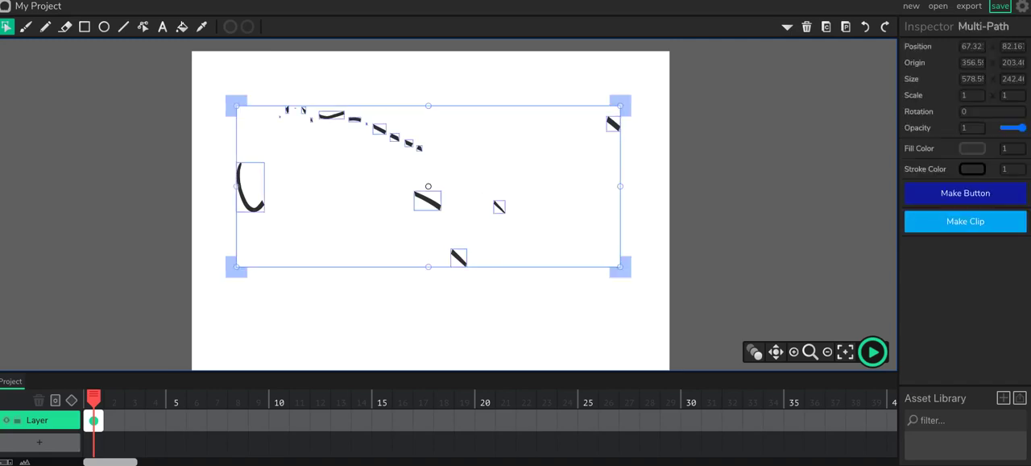
key(Delete)
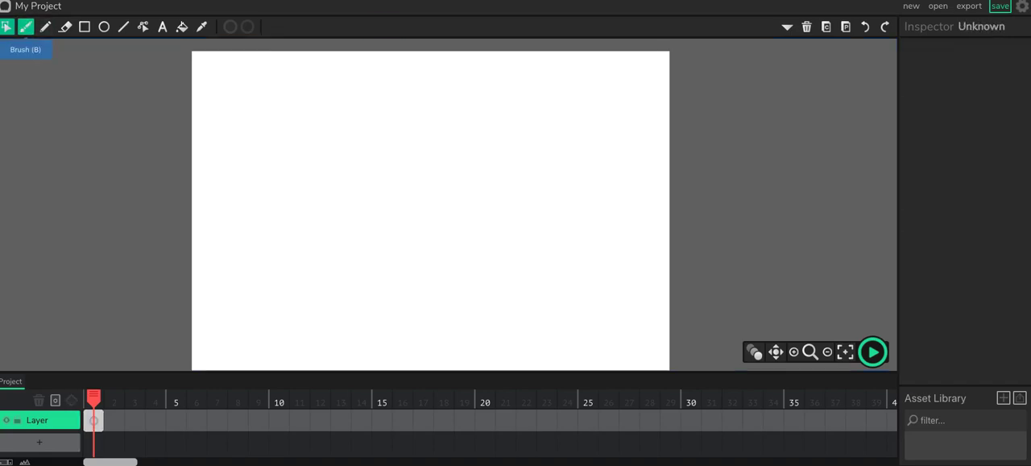
click(25, 27)
click(291, 28)
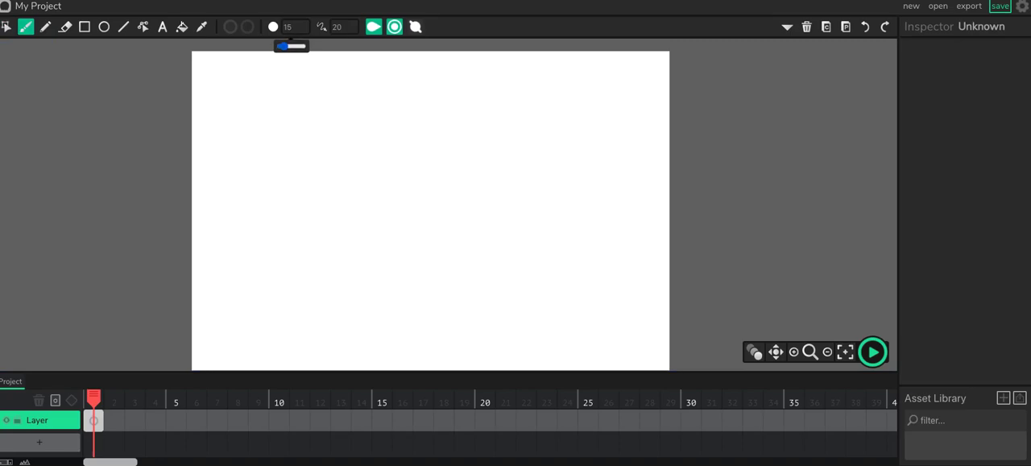
drag(284, 47, 282, 47)
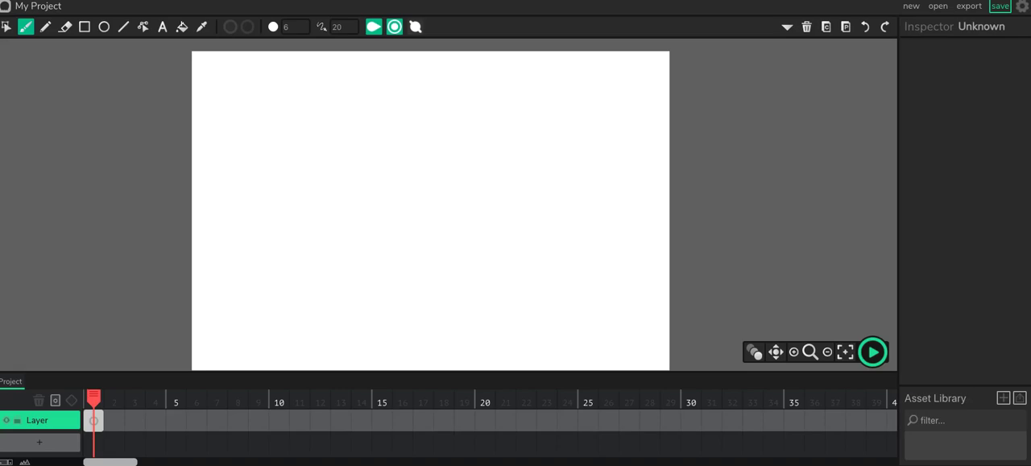
Step: Select frame 1 of the layer and brush a circle outline in the canvas's upper left
click(40, 420)
click(94, 420)
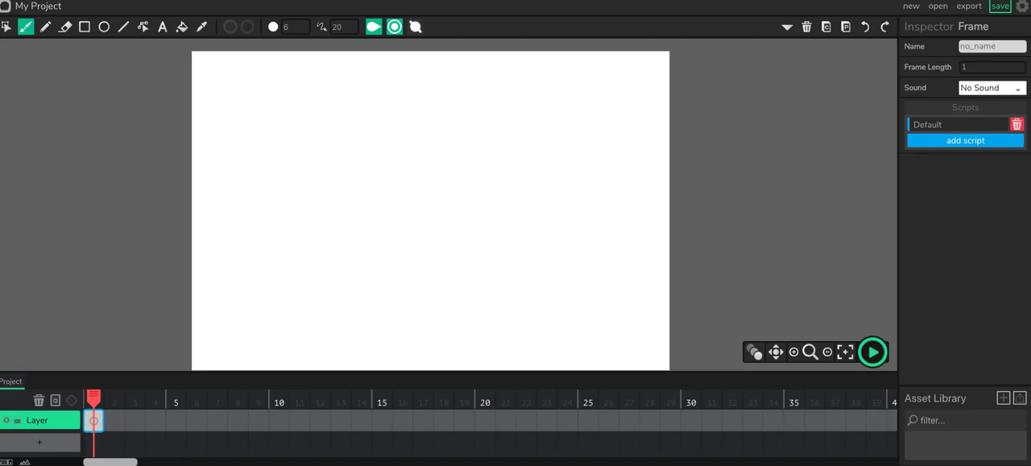
mouse_move(239, 90)
mouse_down()
mouse_move(284, 87)
mouse_move(286, 124)
mouse_move(264, 136)
mouse_move(237, 125)
mouse_move(241, 85)
mouse_up()
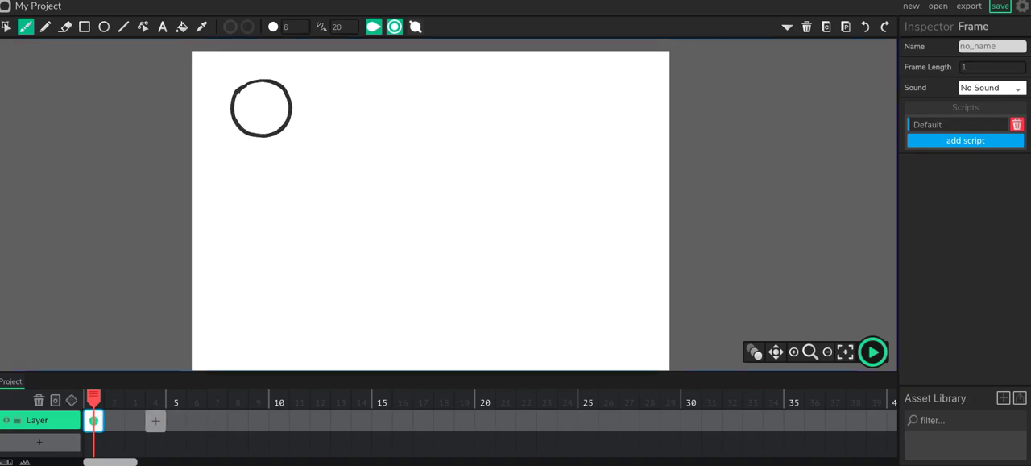
Step: Add a frame at 4, enable onion skinning, and brush a squashed ball about 112 by 75 near the canvas's lower edge, left of centre
click(156, 420)
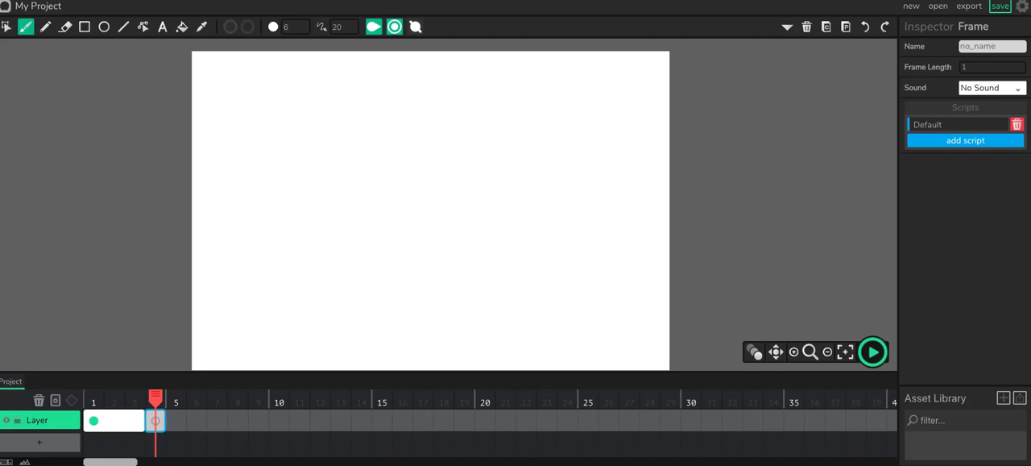
click(754, 351)
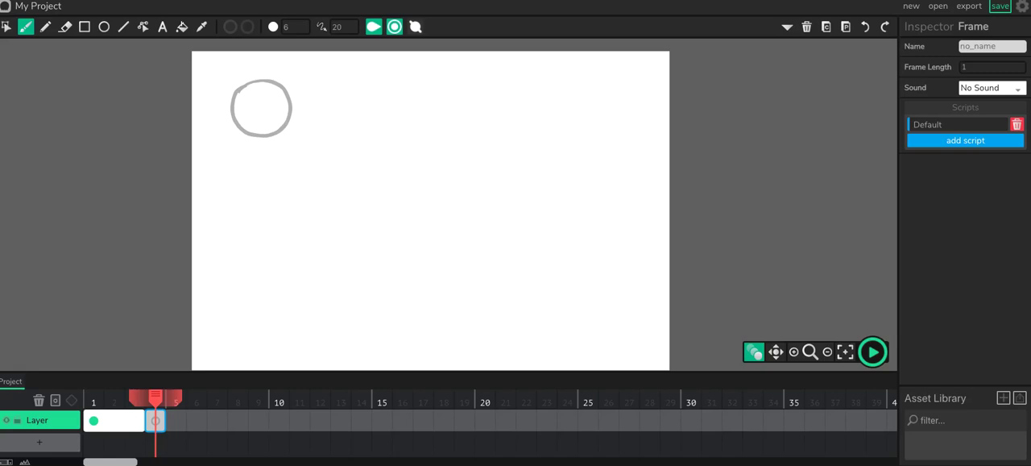
mouse_move(315, 323)
mouse_down()
mouse_move(360, 314)
mouse_move(380, 327)
mouse_move(379, 347)
mouse_move(329, 359)
mouse_move(314, 324)
mouse_up()
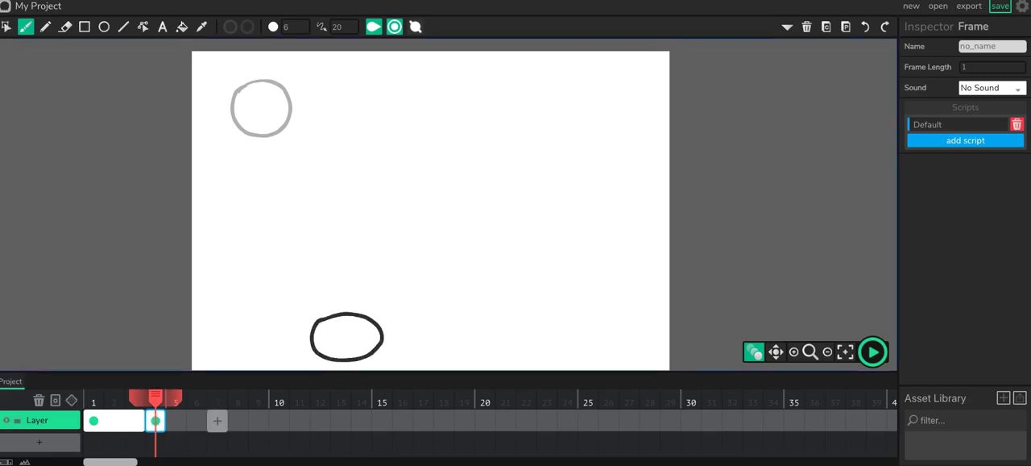
Step: Add a frame at 8, extend the onion-skin range back to frame 1, and brush a circle near the canvas's centre
click(238, 420)
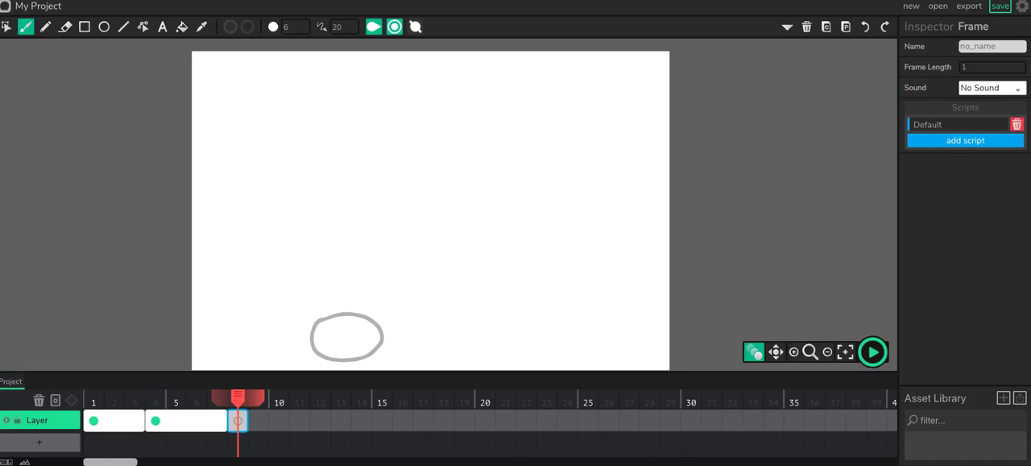
drag(217, 398, 91, 398)
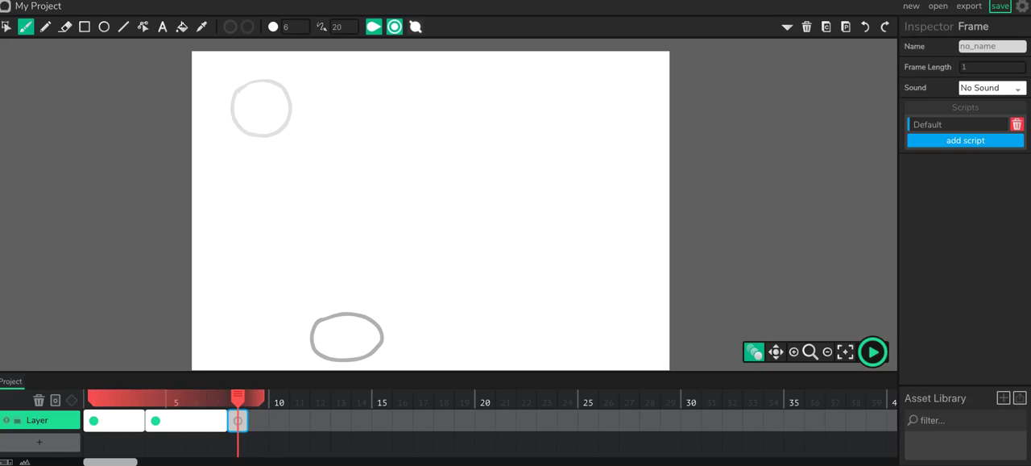
mouse_move(425, 186)
mouse_down()
mouse_move(473, 188)
mouse_move(474, 212)
mouse_move(455, 233)
mouse_move(426, 232)
mouse_move(435, 182)
mouse_up()
Step: Add a frame at 12, brush a squashed ball about 106 by 78 near the lower edge right of centre, and nudge it down about 7 px
click(320, 420)
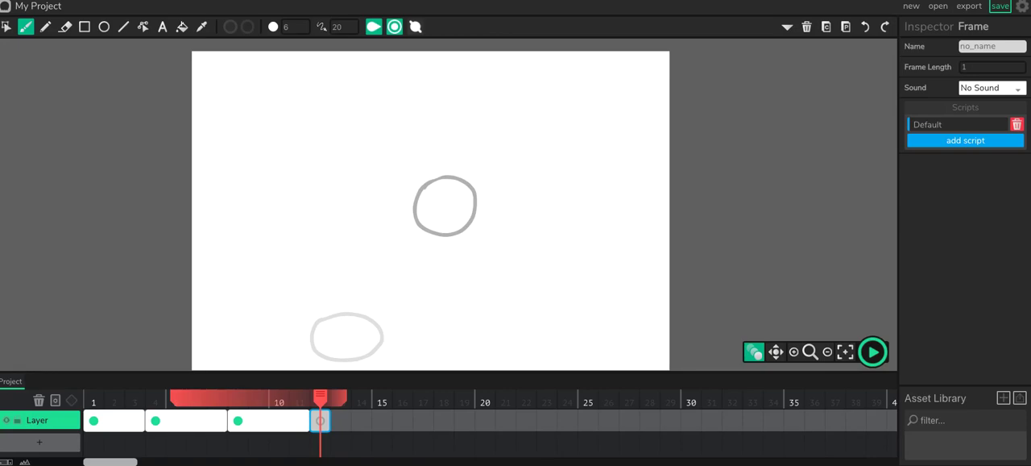
mouse_move(525, 322)
mouse_down()
mouse_move(540, 317)
mouse_move(579, 333)
mouse_move(566, 362)
mouse_move(532, 365)
mouse_move(514, 336)
mouse_move(526, 318)
mouse_up()
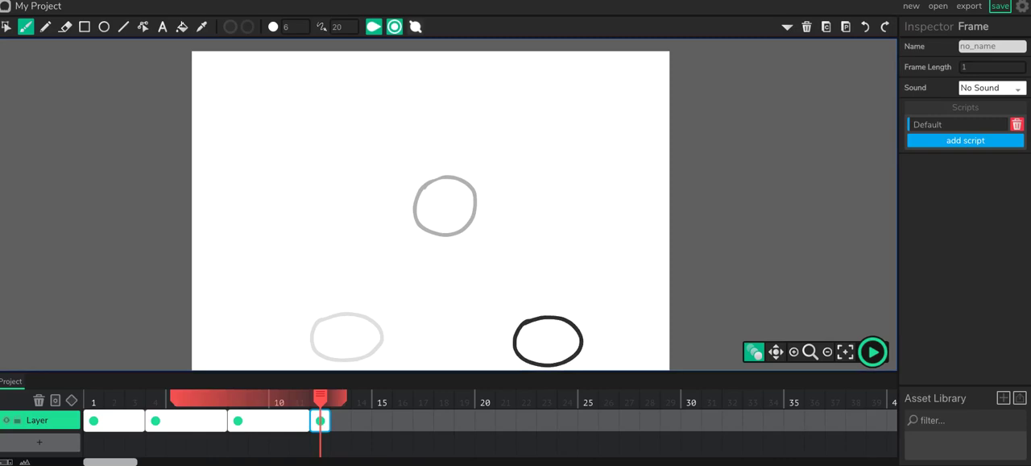
click(7, 26)
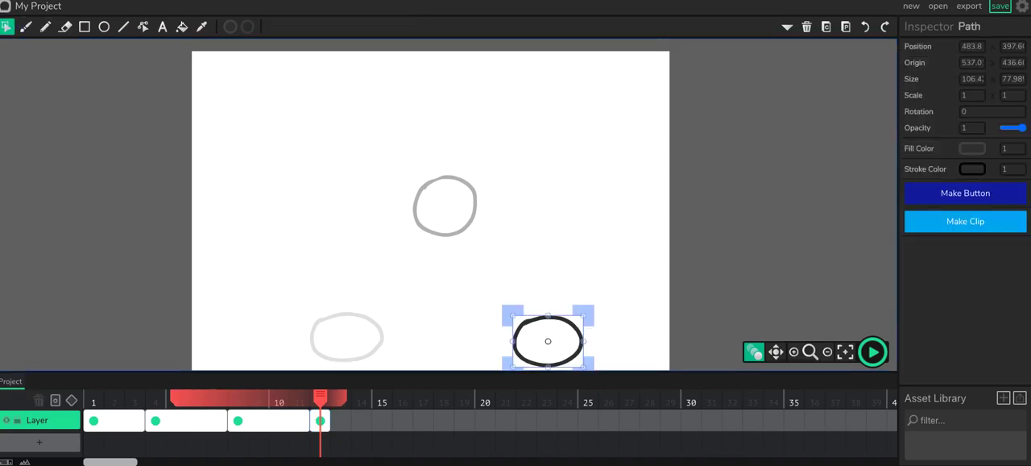
key(Down)
key(Down)
key(Down)
key(Down)
key(Down)
key(Down)
key(Down)
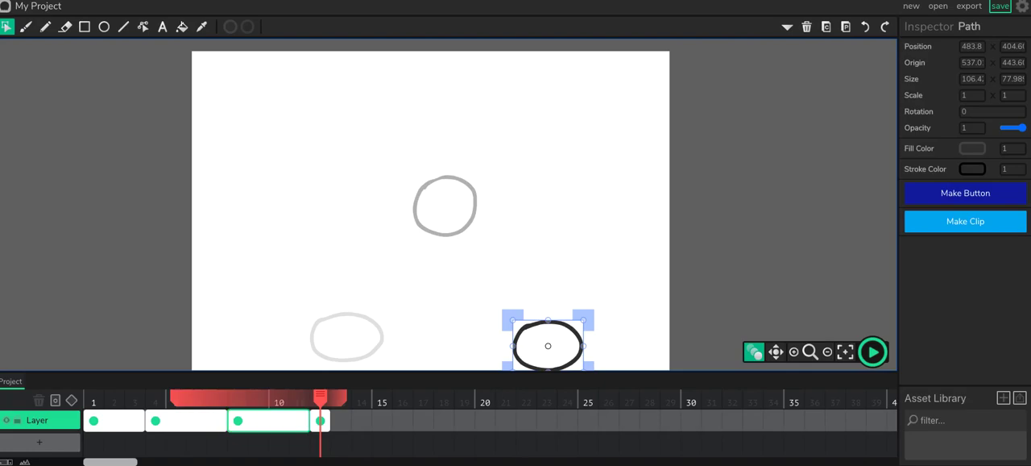
Step: Move the squashed ball on frame 4 down about 11 px
click(238, 419)
click(185, 420)
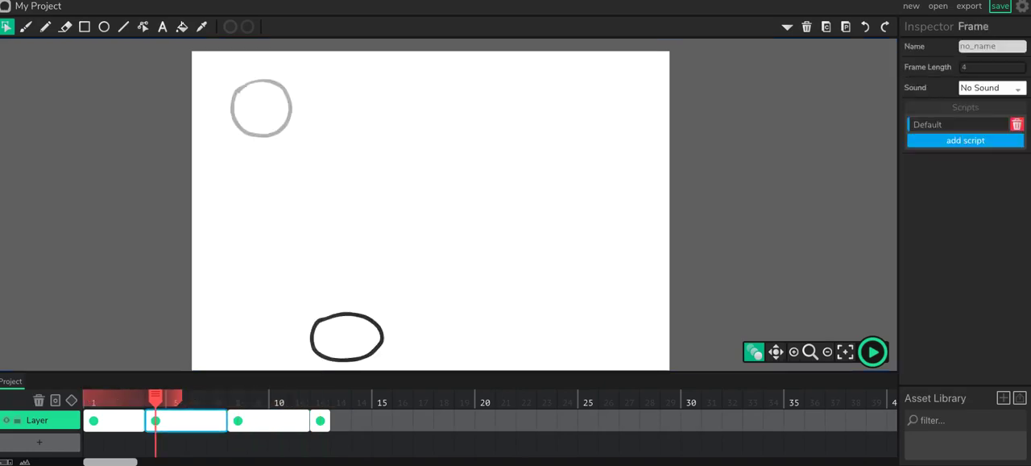
click(344, 359)
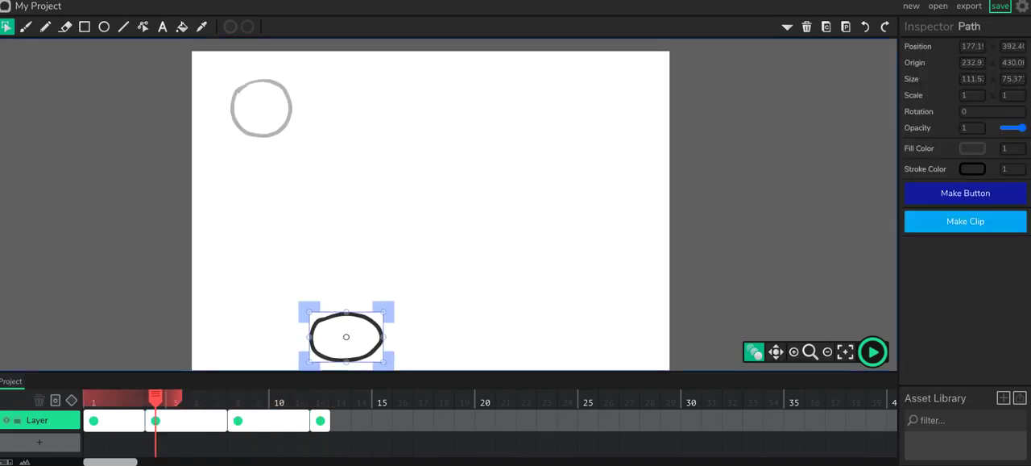
drag(344, 359, 344, 366)
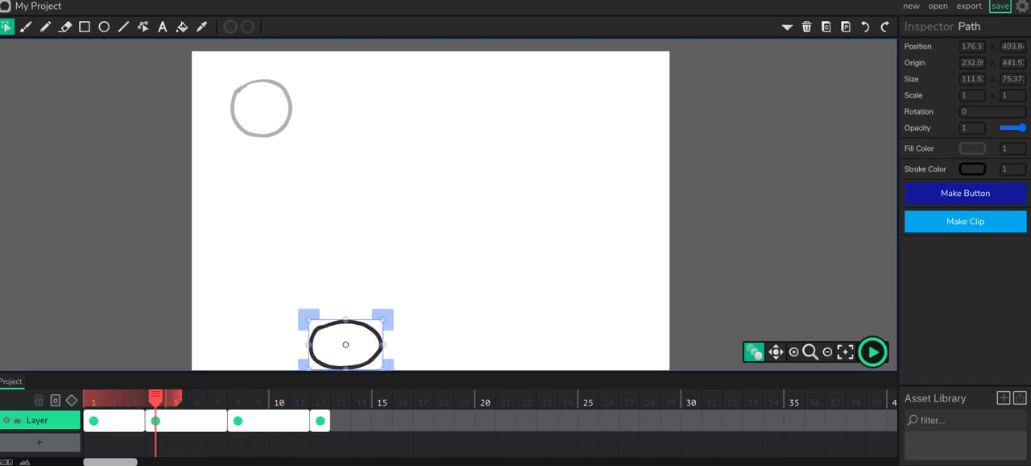
Step: Add a frame at 16 and brush a circle overlapping the canvas's right edge, slightly below mid-height
click(320, 420)
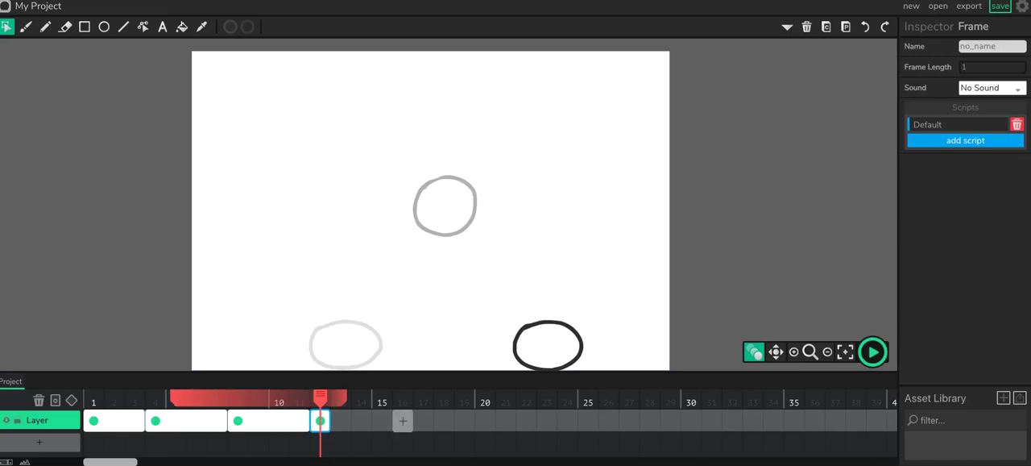
click(403, 420)
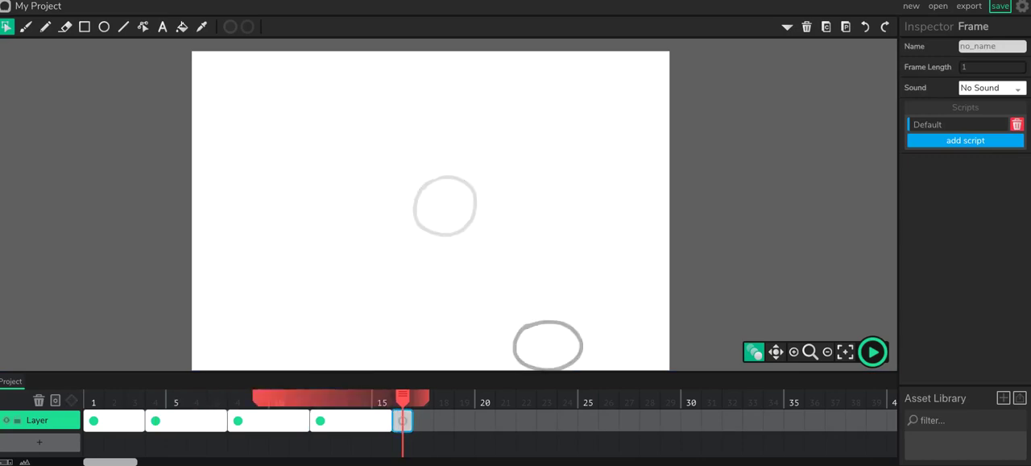
key(b)
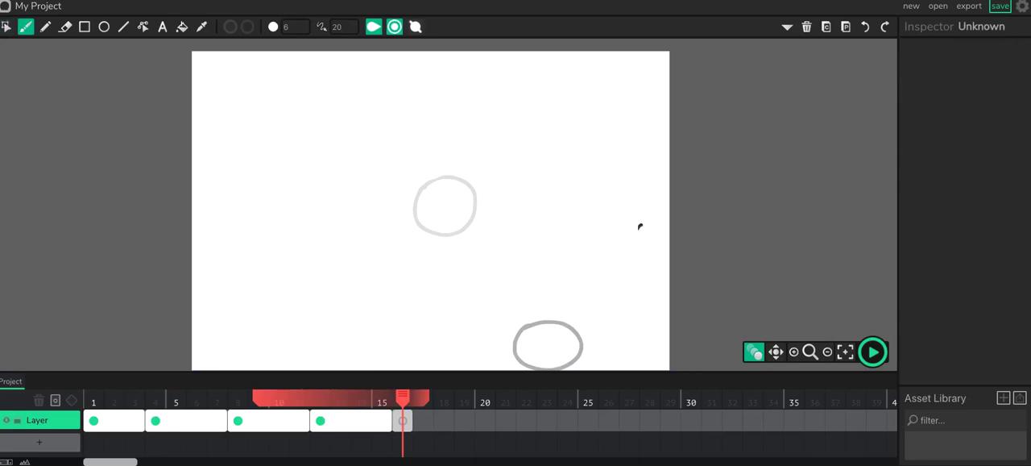
mouse_move(640, 226)
mouse_down()
mouse_move(675, 230)
mouse_move(681, 246)
mouse_move(668, 277)
mouse_move(630, 262)
mouse_move(638, 224)
mouse_up()
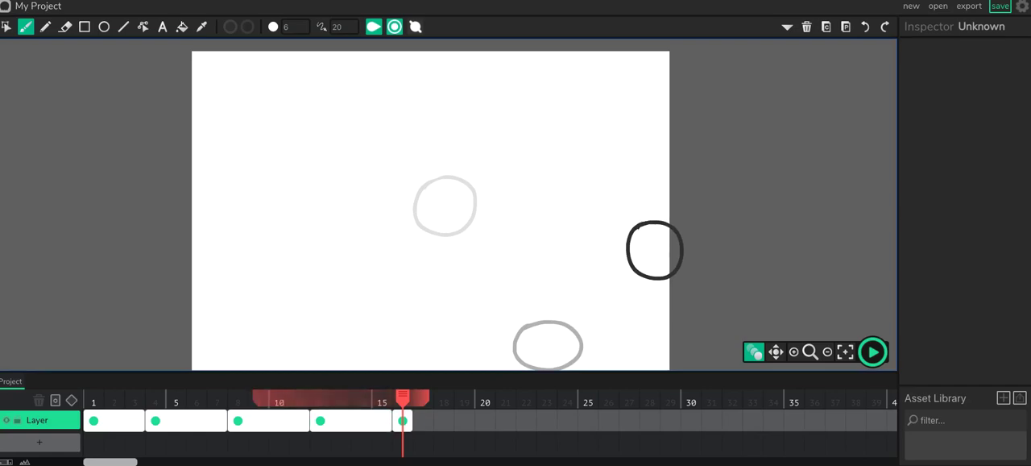
Step: Insert an in-between frame at 6 with onion skinning extended forward to frame 16, and brush a tilted oval about 95 by 103 below the centre circle
drag(403, 397, 197, 397)
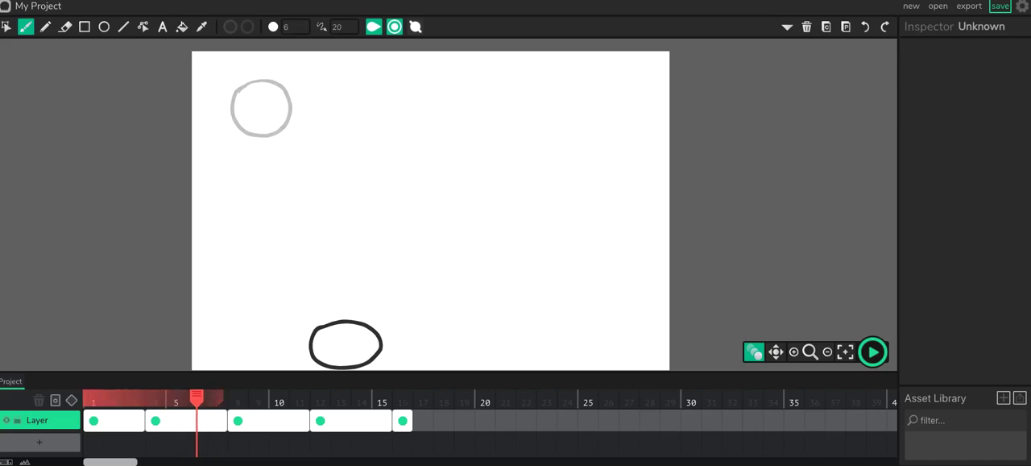
drag(219, 398, 405, 398)
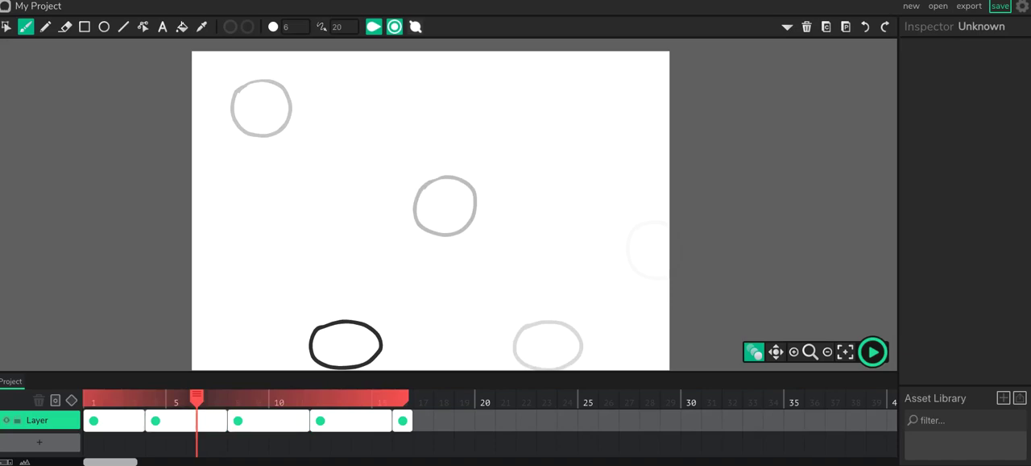
mouse_move(196, 398)
mouse_down()
mouse_move(114, 398)
mouse_move(196, 398)
mouse_up()
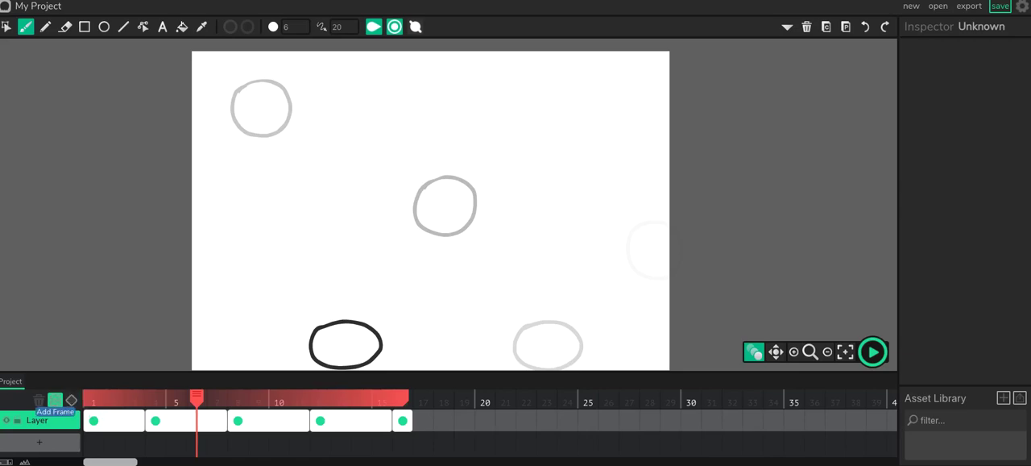
click(55, 399)
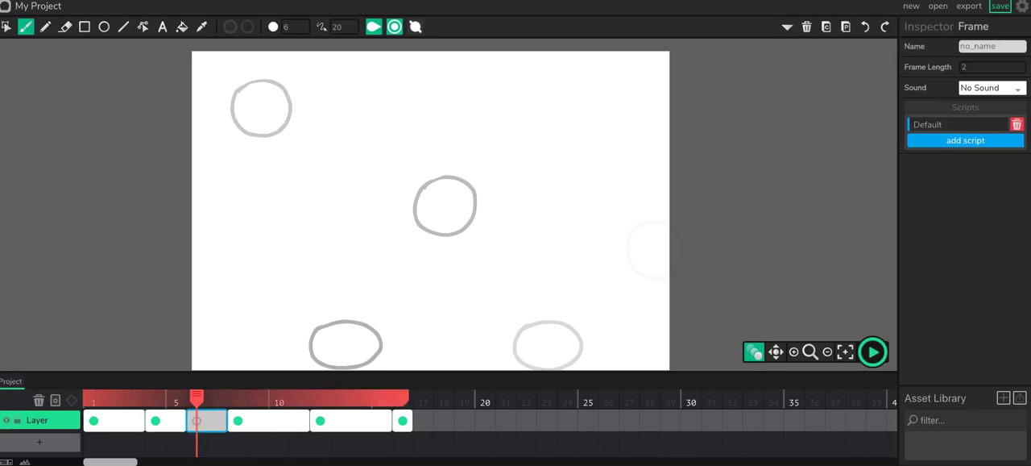
mouse_move(362, 254)
mouse_down()
mouse_move(392, 232)
mouse_move(418, 253)
mouse_move(405, 288)
mouse_move(373, 297)
mouse_move(357, 269)
mouse_move(365, 247)
mouse_up()
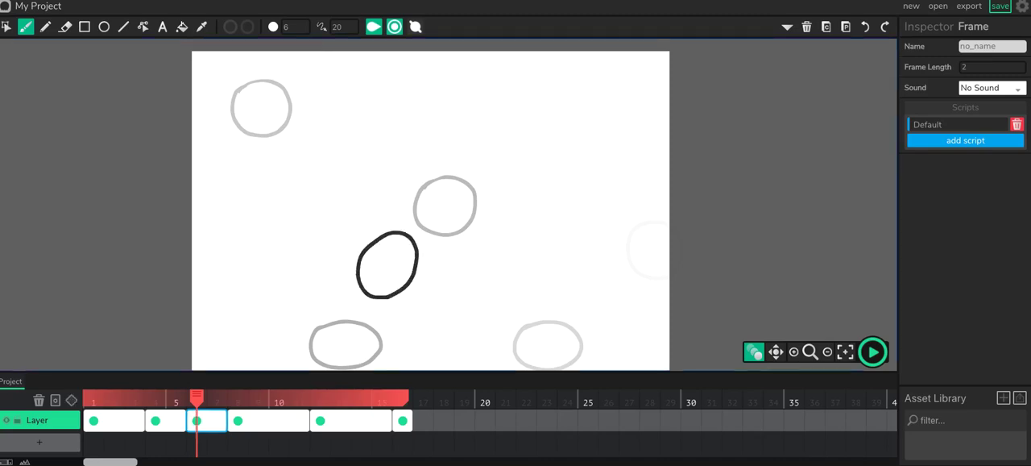
Step: Reposition the oval on frame 6 slightly down and left, scaling it to about 1.10 by 1.12 and rotating it about 5.7 degrees
key(v)
click(364, 248)
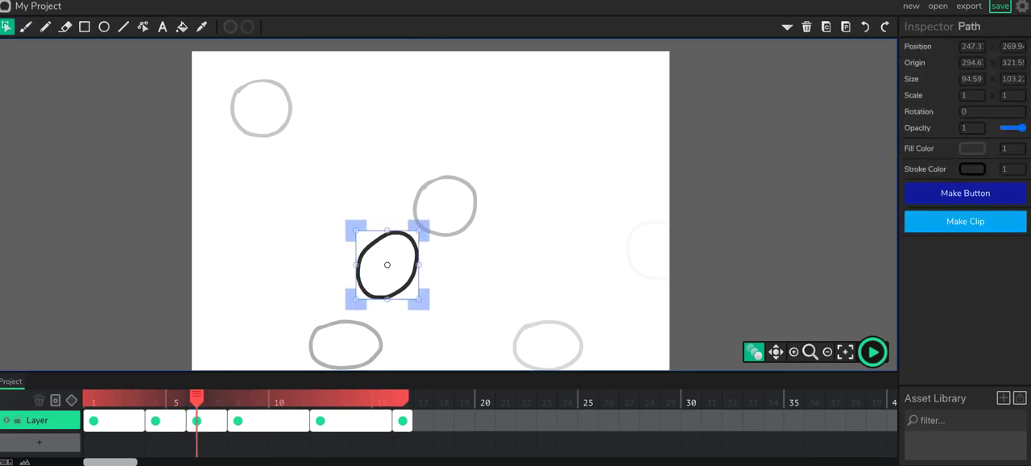
drag(364, 248, 357, 258)
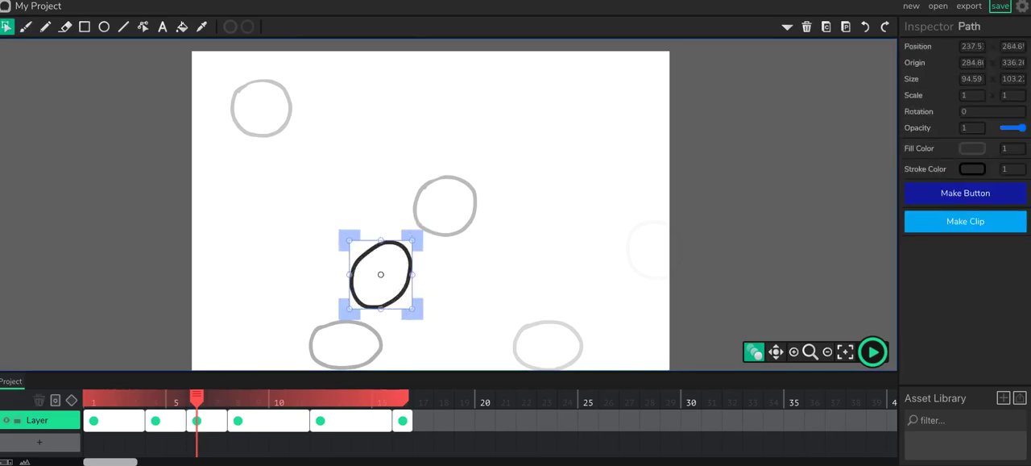
mouse_move(413, 309)
mouse_down()
mouse_move(401, 296)
mouse_move(416, 313)
mouse_move(401, 323)
mouse_move(412, 317)
mouse_up()
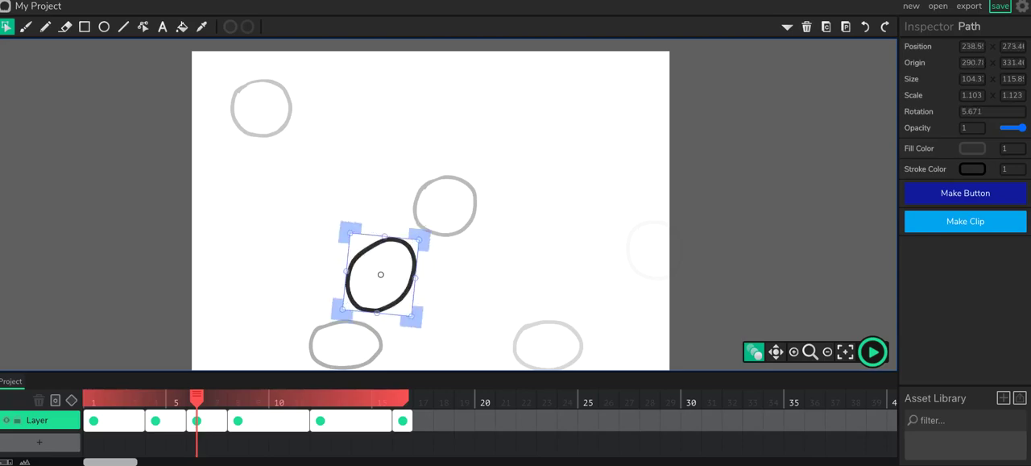
drag(380, 275, 382, 272)
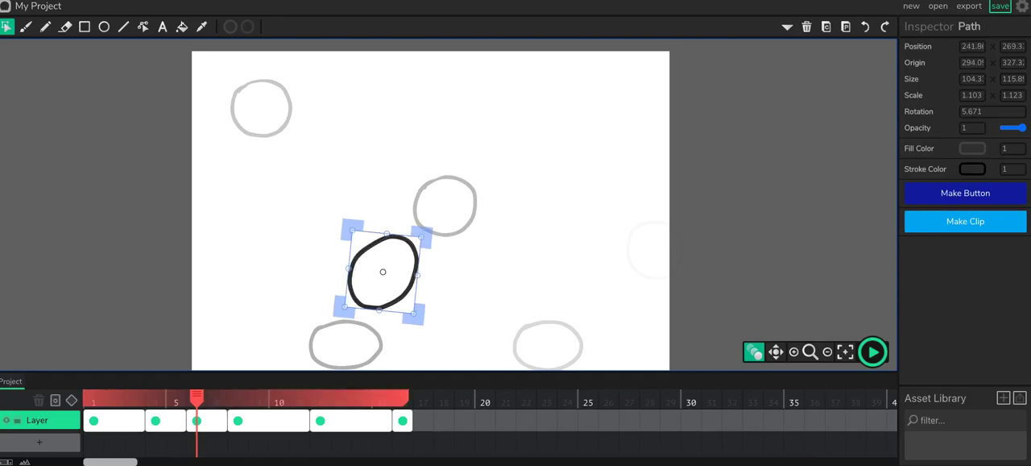
Step: Insert an in-between frame at 2 and brush a tilted oval between the upper-left circle and the first squashed ball
drag(196, 397, 114, 397)
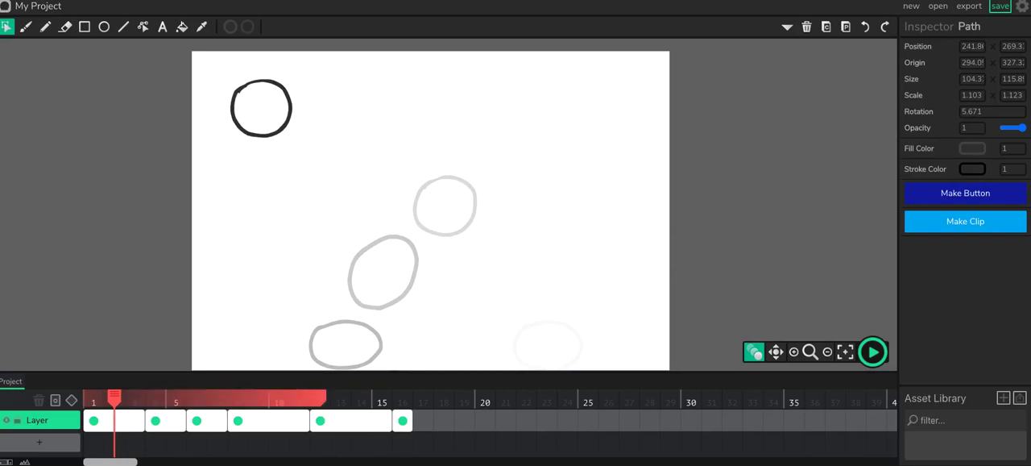
click(55, 400)
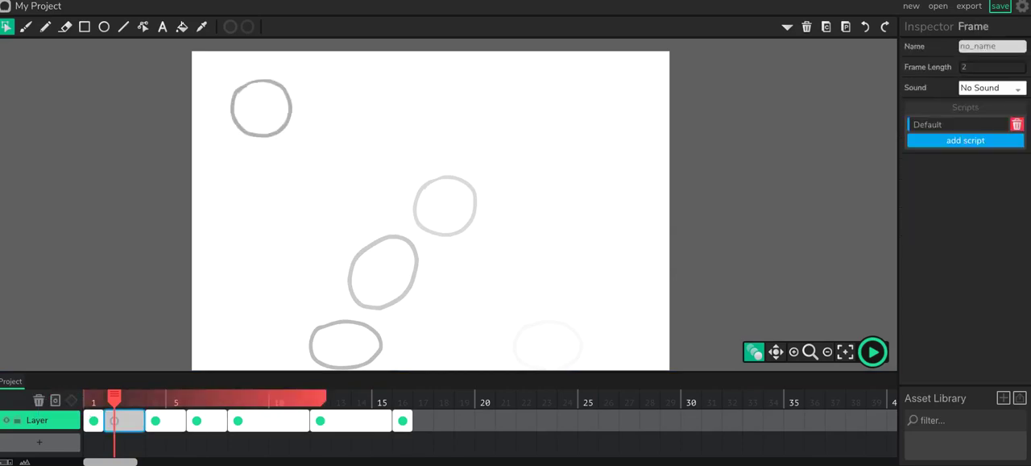
key(b)
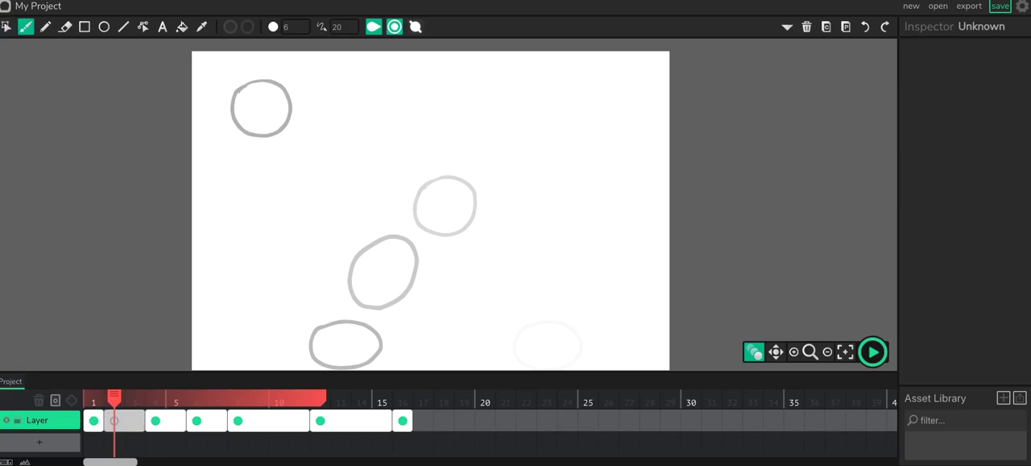
mouse_move(264, 195)
mouse_down()
mouse_move(294, 175)
mouse_move(312, 189)
mouse_move(324, 228)
mouse_move(313, 241)
mouse_move(287, 242)
mouse_move(264, 221)
mouse_move(264, 190)
mouse_up()
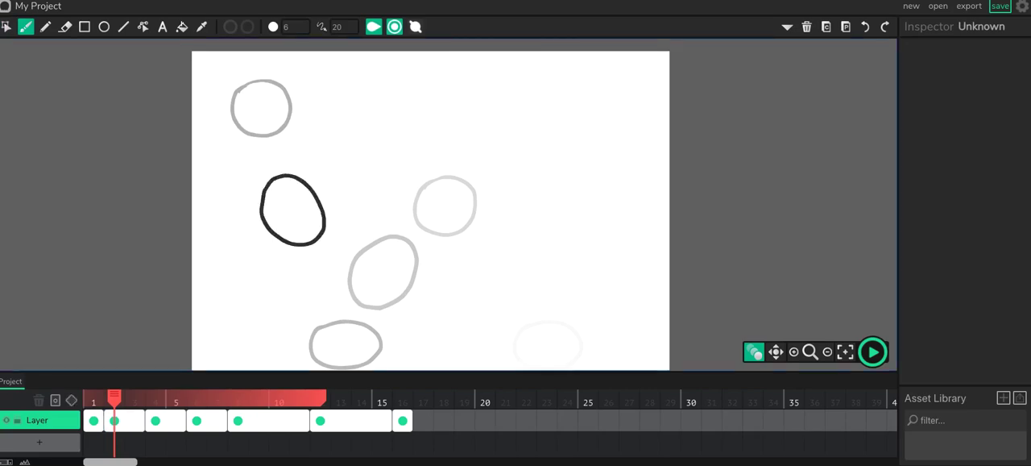
Step: Rotate the tilted oval on frame 2 clockwise by about 12.5 degrees, return to the Brush tool, and scrub the playhead to frame 14
key(c)
click(265, 190)
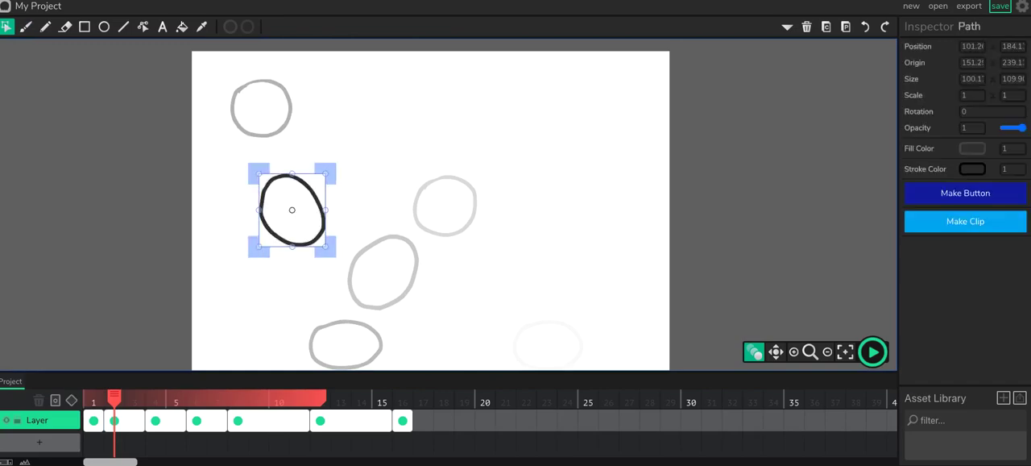
drag(330, 169, 339, 178)
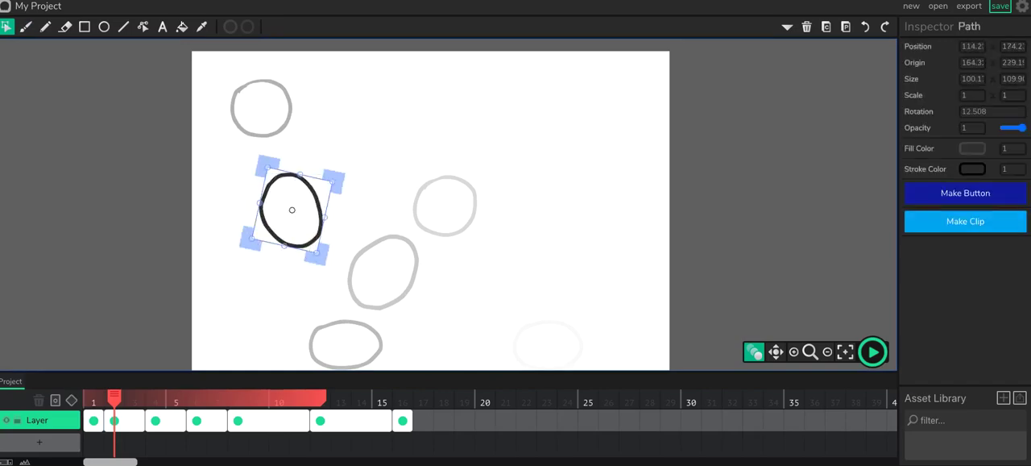
key(b)
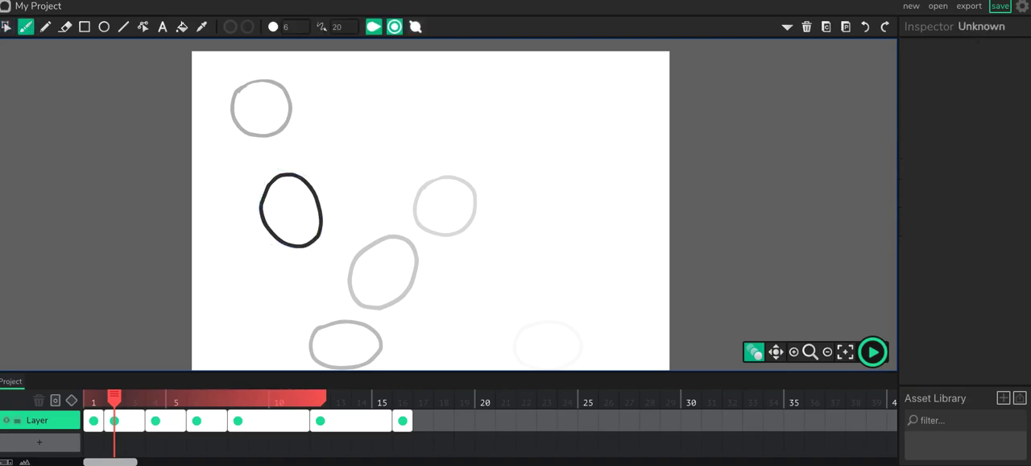
click(6, 26)
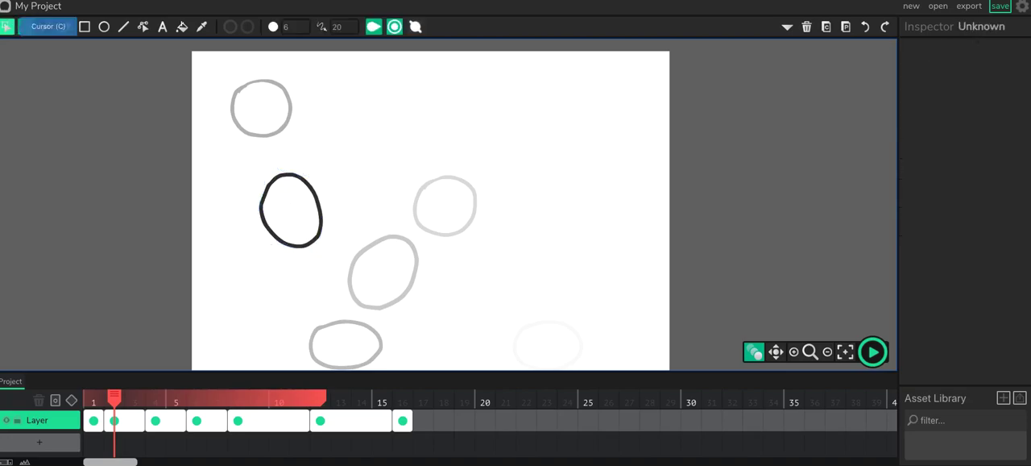
click(25, 26)
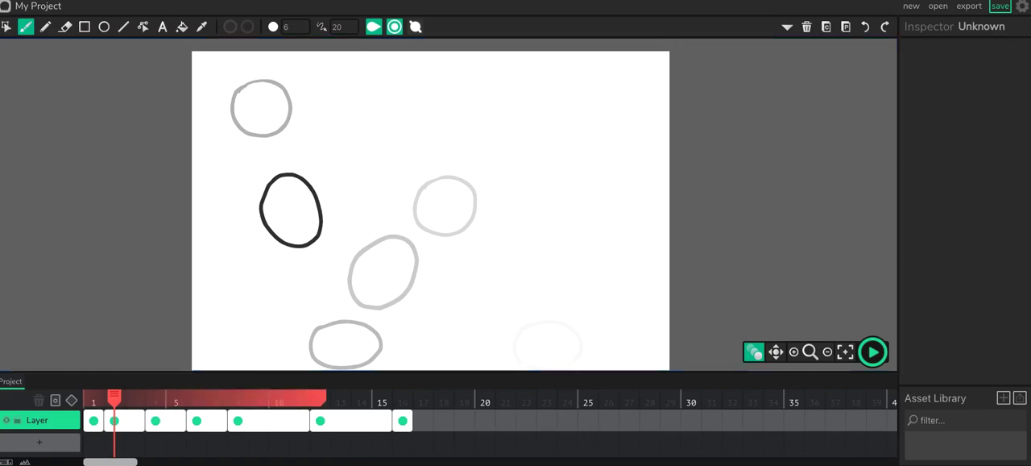
drag(115, 398, 362, 398)
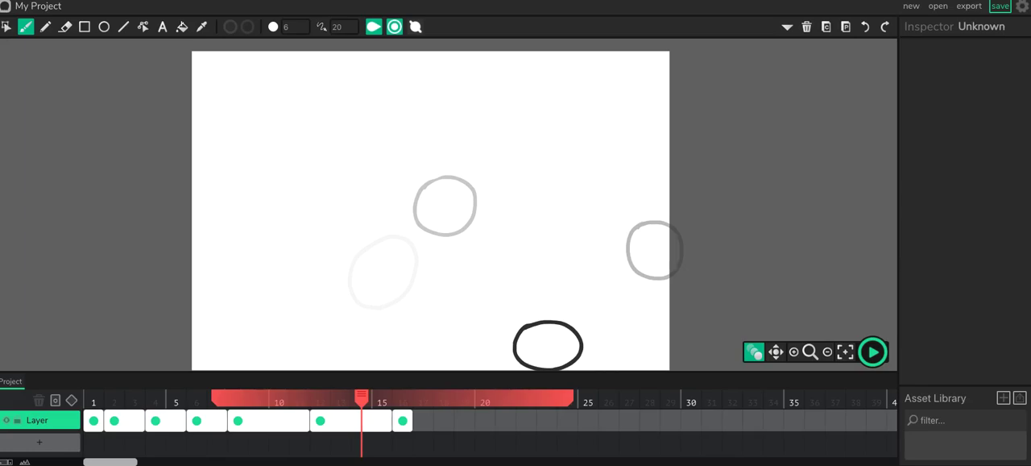
Step: Export the animation as an animated GIF named Test, with advanced options left off
click(969, 7)
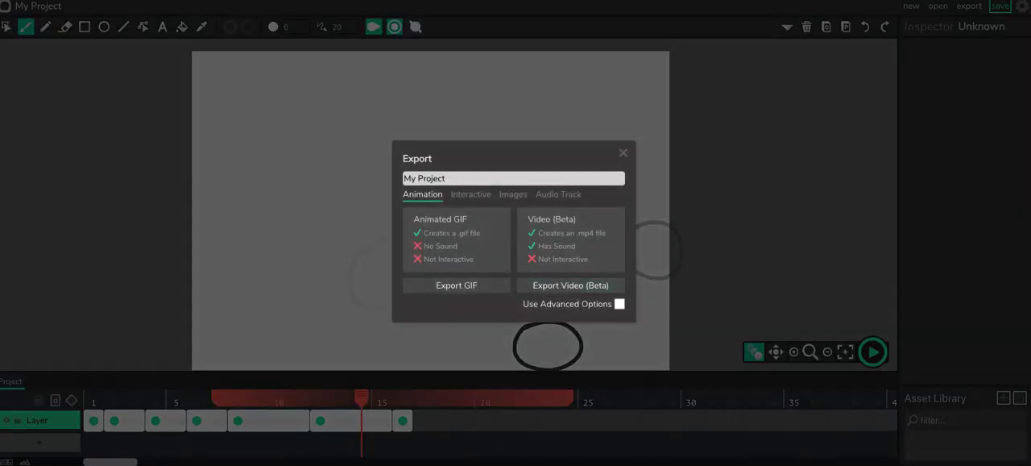
triple_click(439, 178)
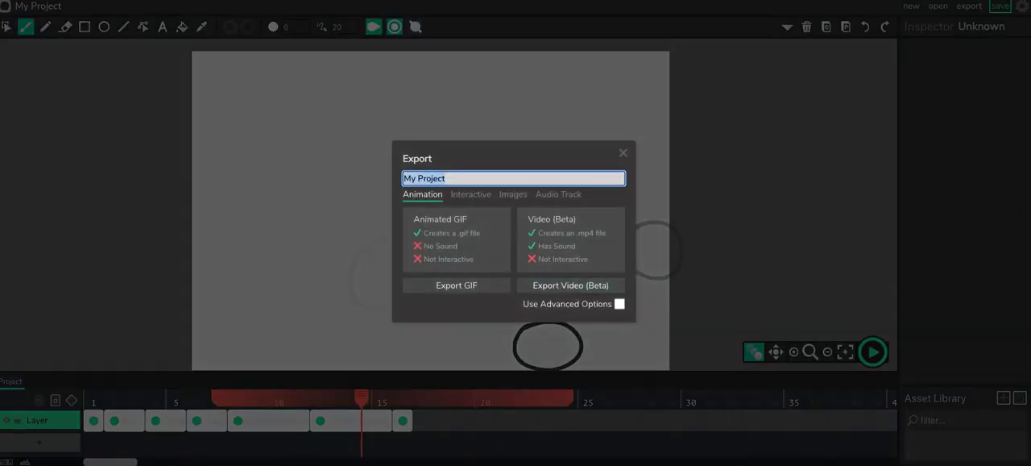
text(Test)
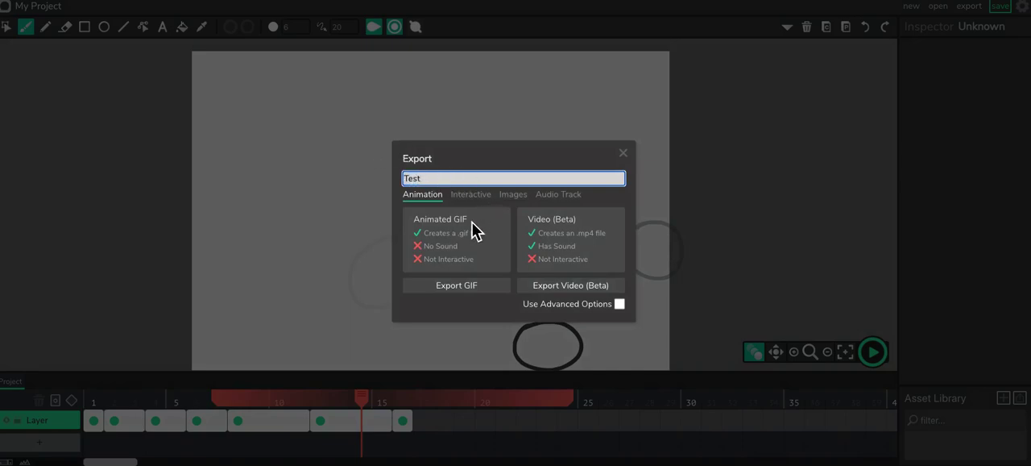
click(484, 290)
click(620, 304)
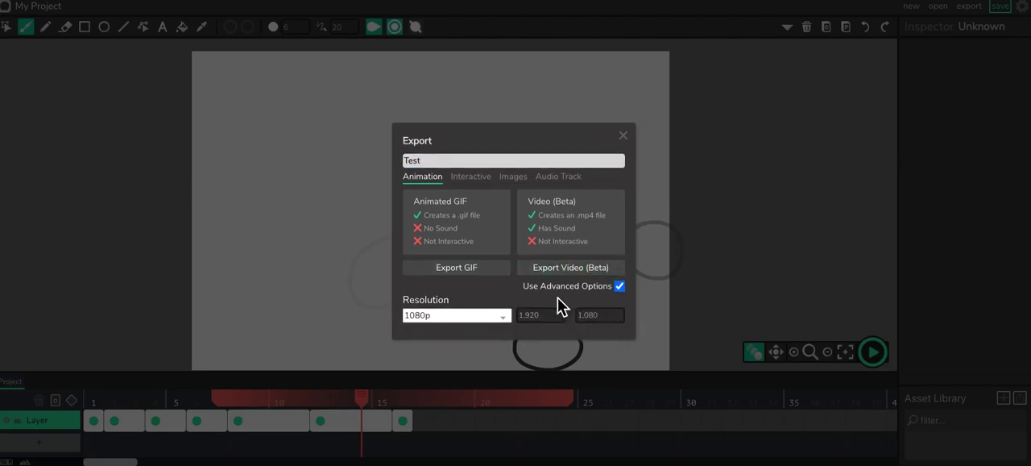
click(625, 294)
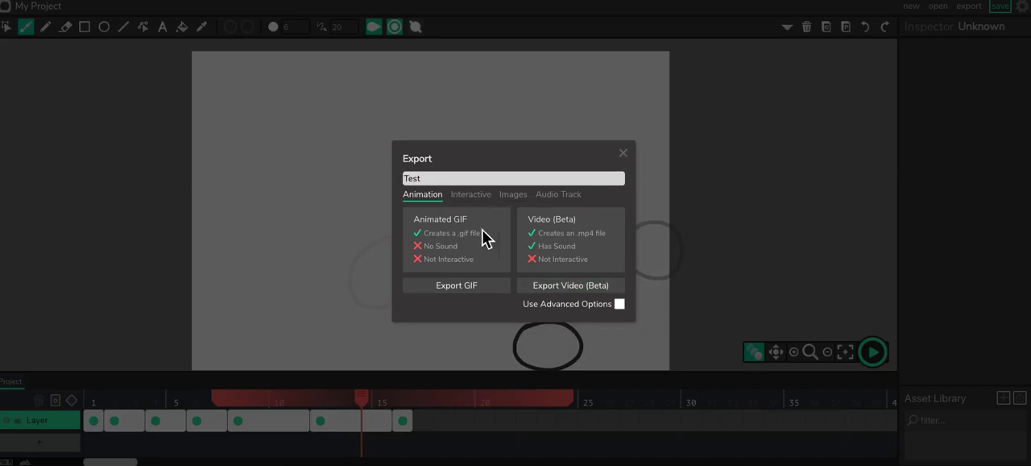
click(472, 292)
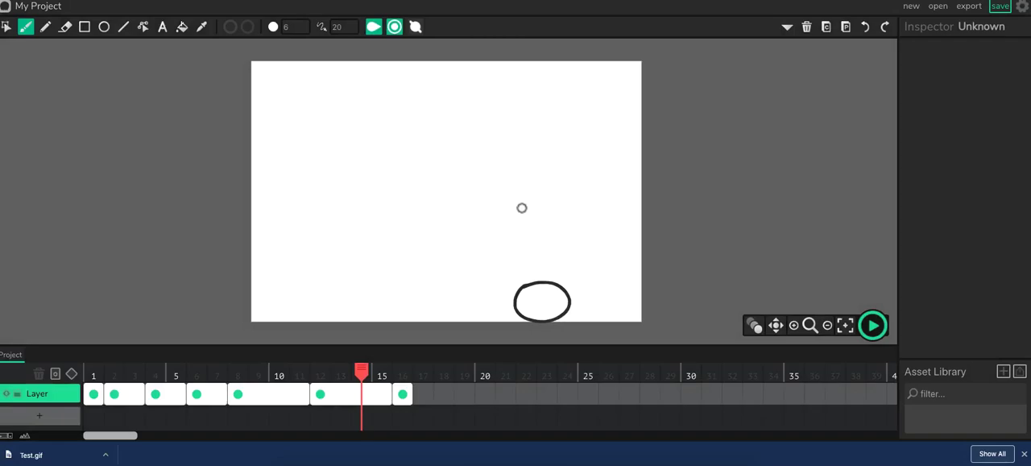
Step: Export the animation as a video, entering TestMovie as its name, and dismiss the export progress dialog
click(971, 10)
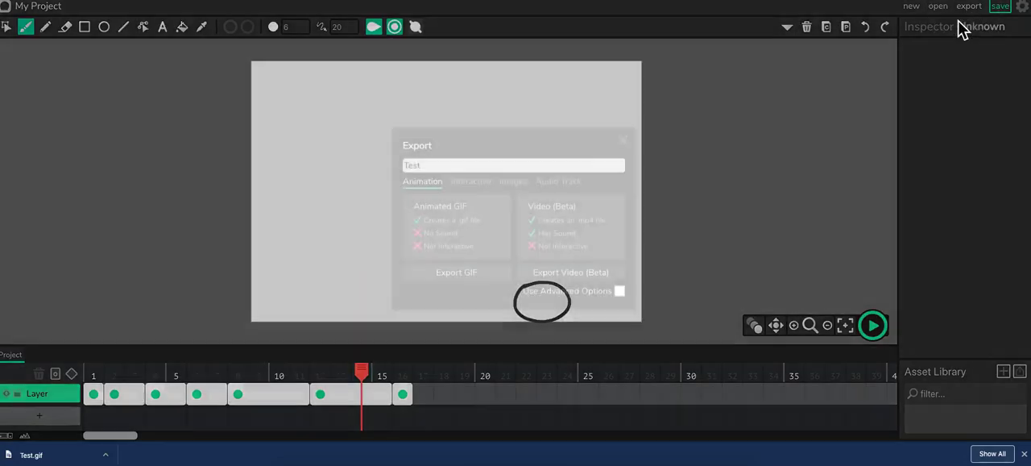
click(435, 167)
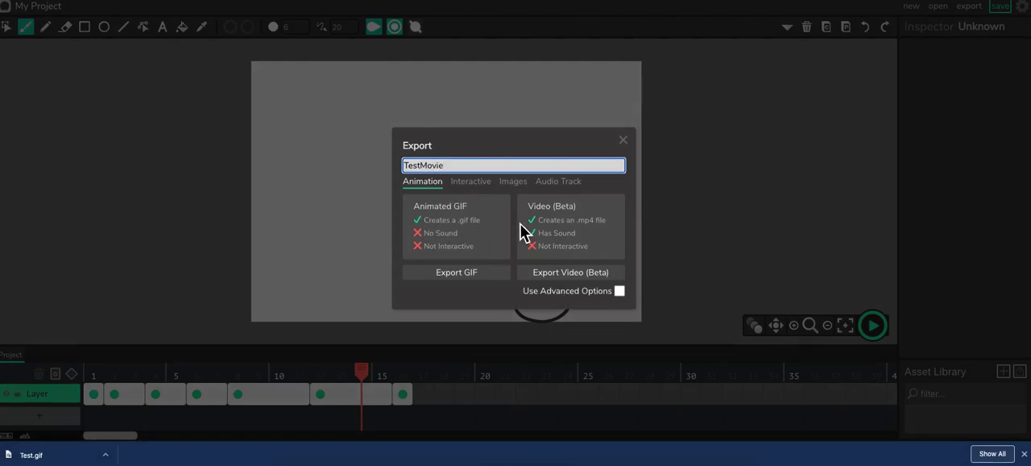
click(572, 272)
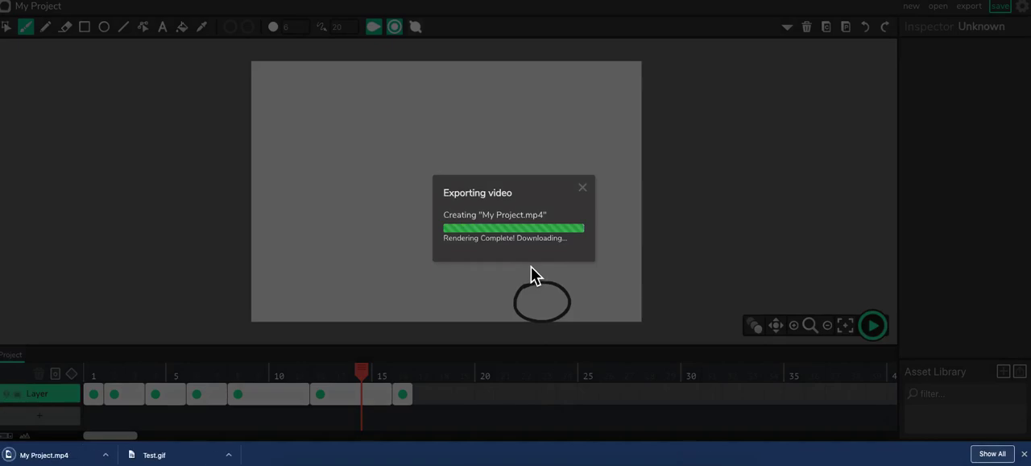
click(591, 194)
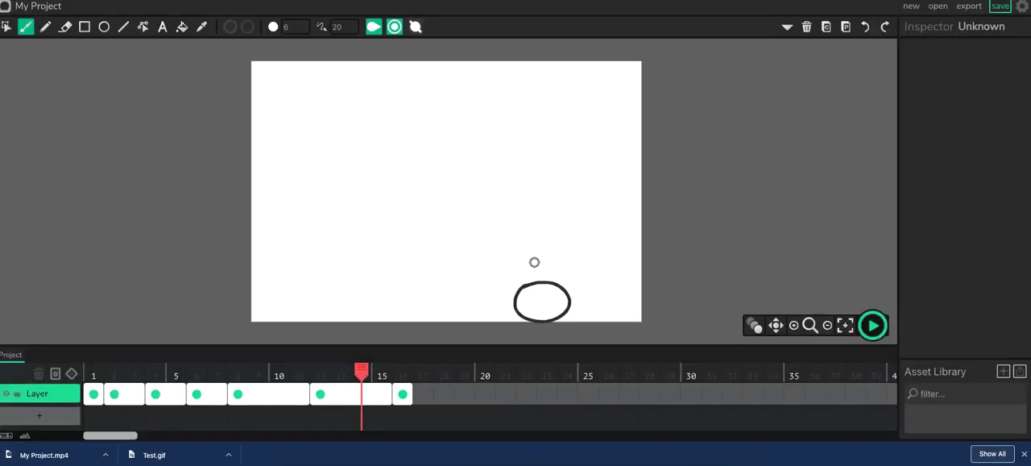
Step: Open the Downloads folder in Finder and check the exported Test.gif and My Project.mp4 files
click(696, 464)
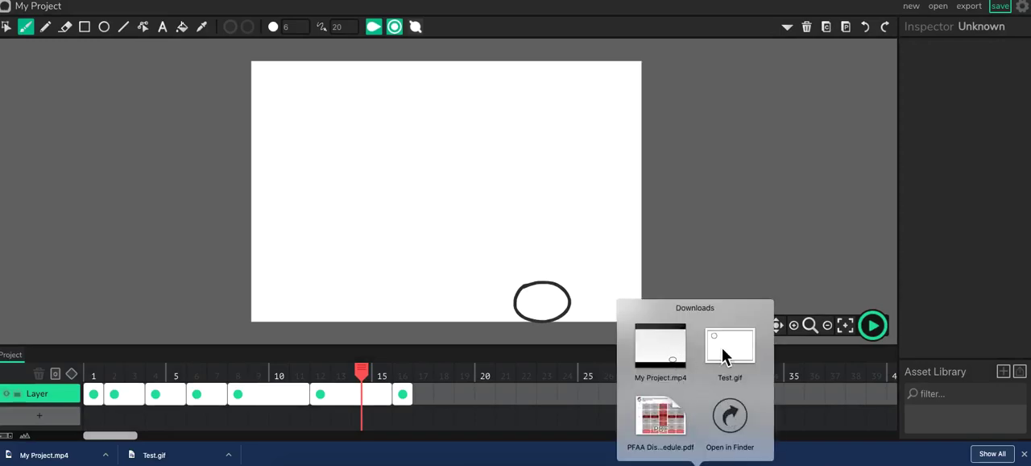
click(735, 421)
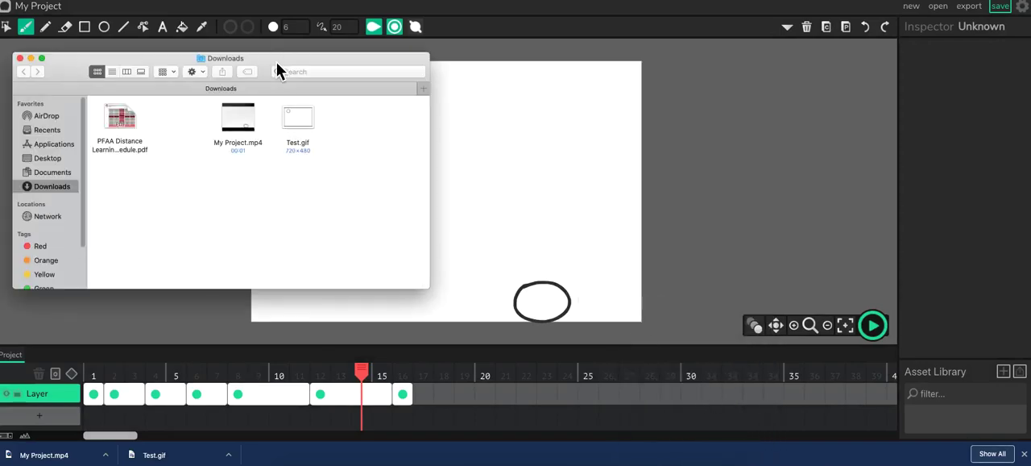
drag(276, 61, 311, 135)
click(332, 193)
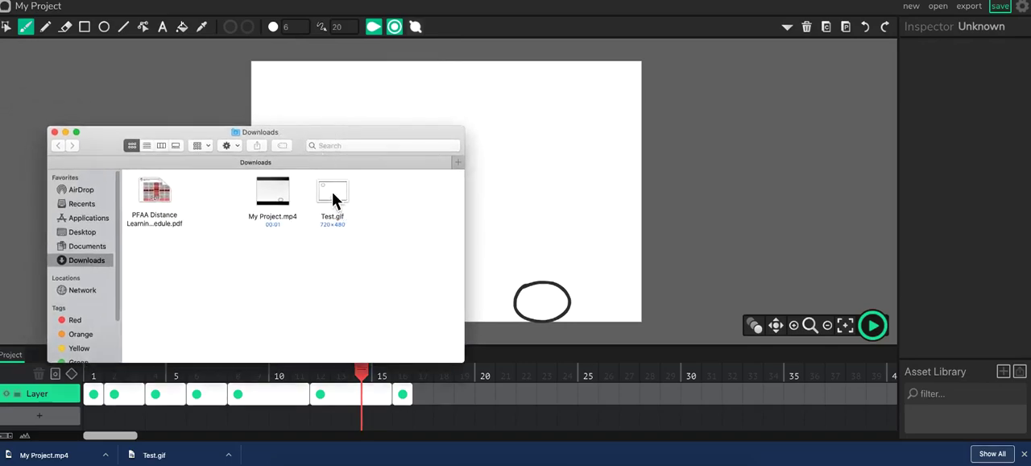
click(274, 200)
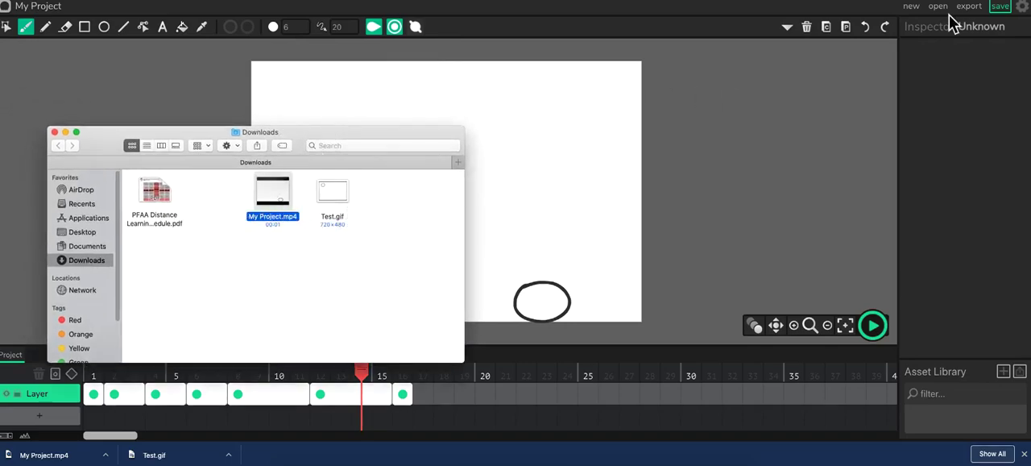
Step: Open Test.gif from the Downloads folder in a new browser tab to watch the looping animation
key(super+t)
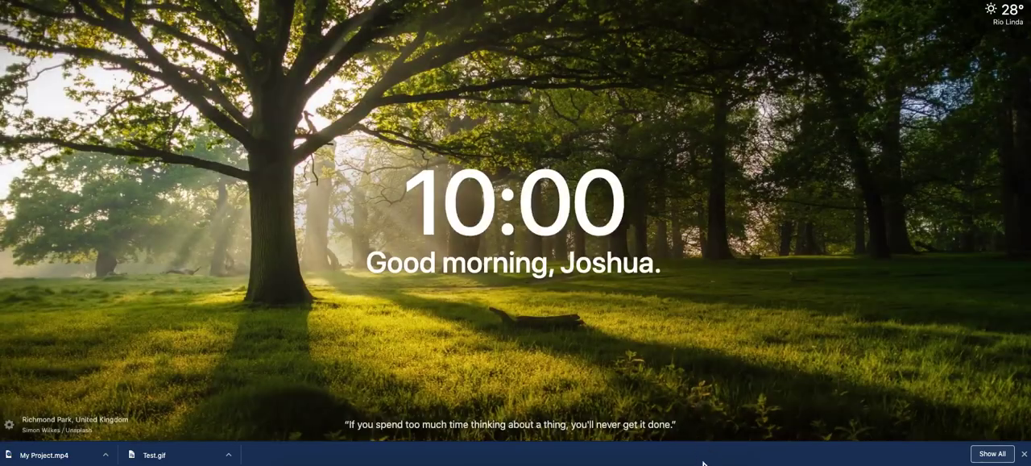
click(699, 463)
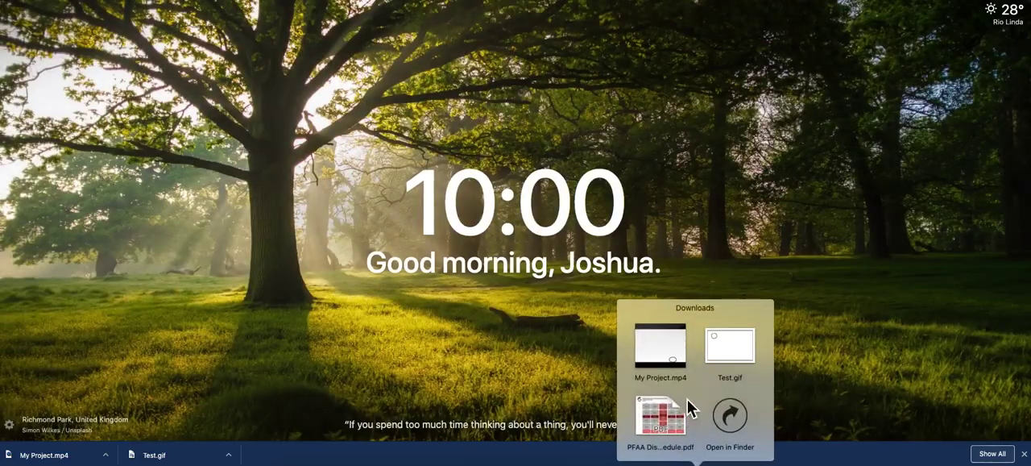
click(731, 414)
drag(327, 190, 590, 157)
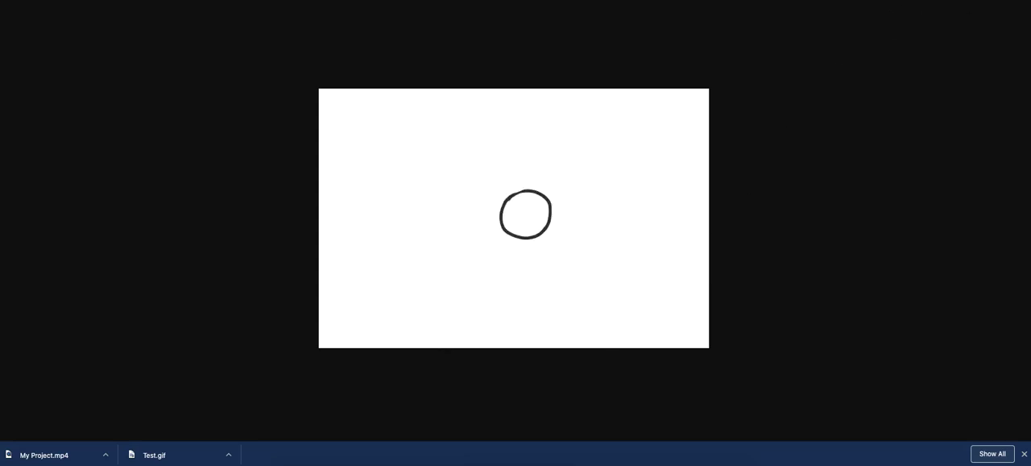
Step: Open My Project.mp4 from the downloads in the video player, place its window over the GIF, and play the clip twice
click(698, 464)
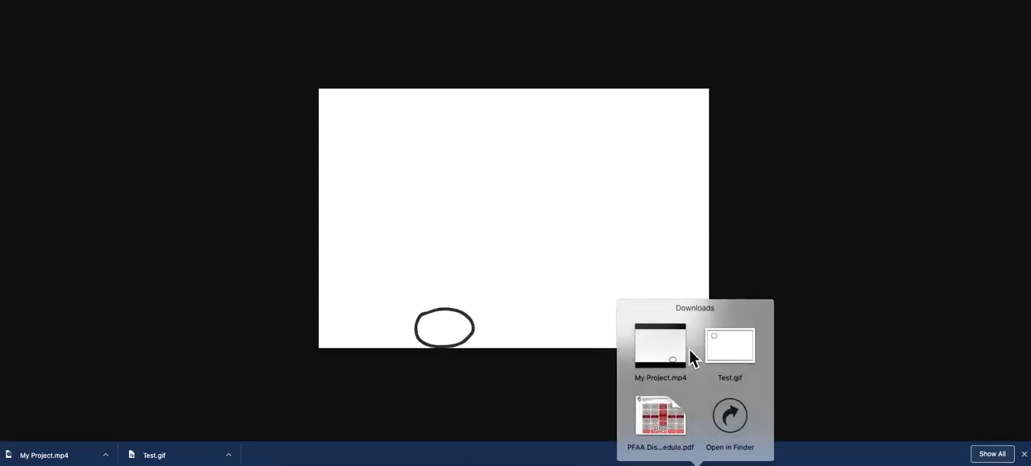
click(665, 354)
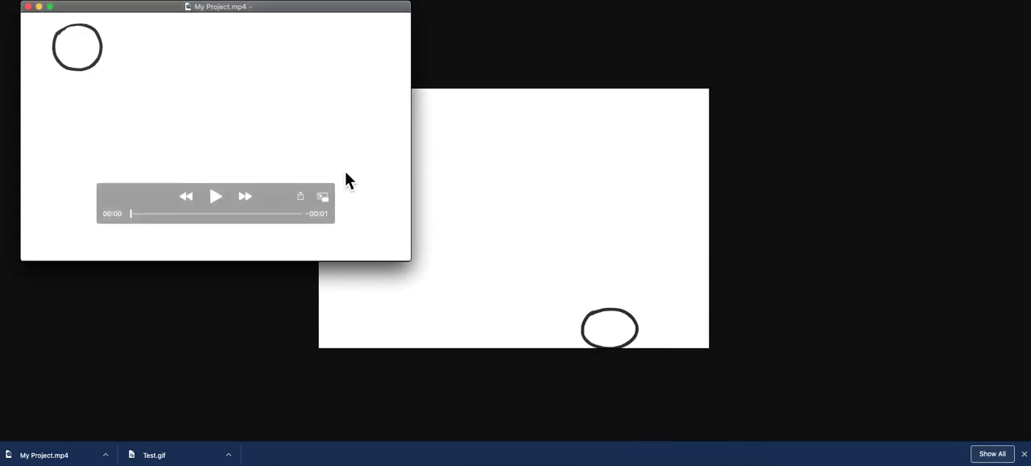
drag(249, 20, 562, 91)
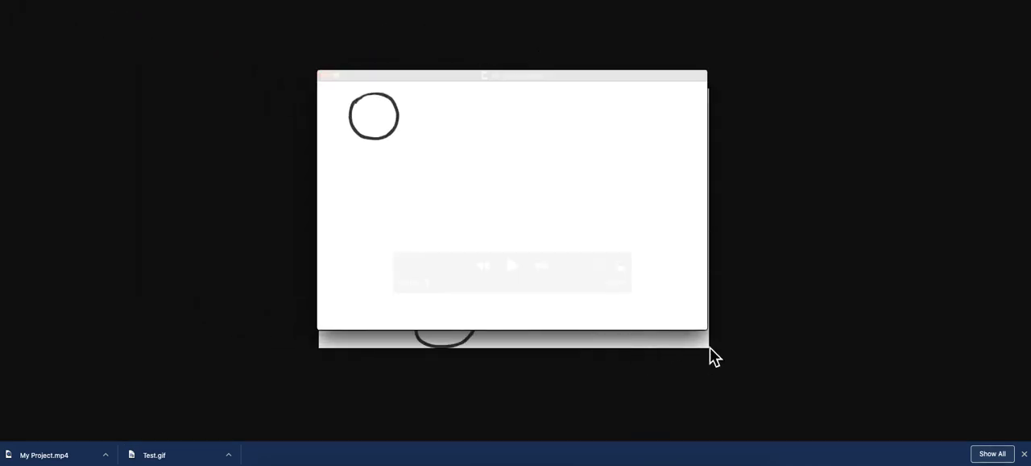
click(512, 265)
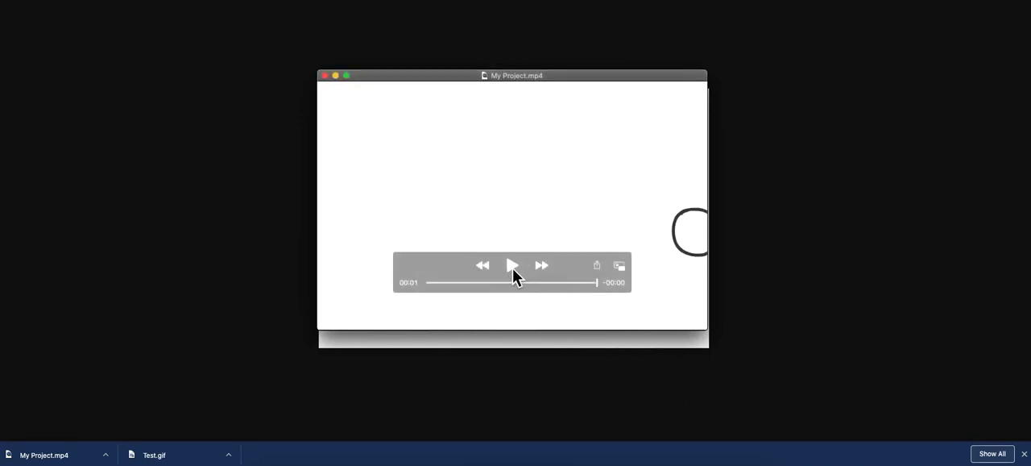
click(512, 267)
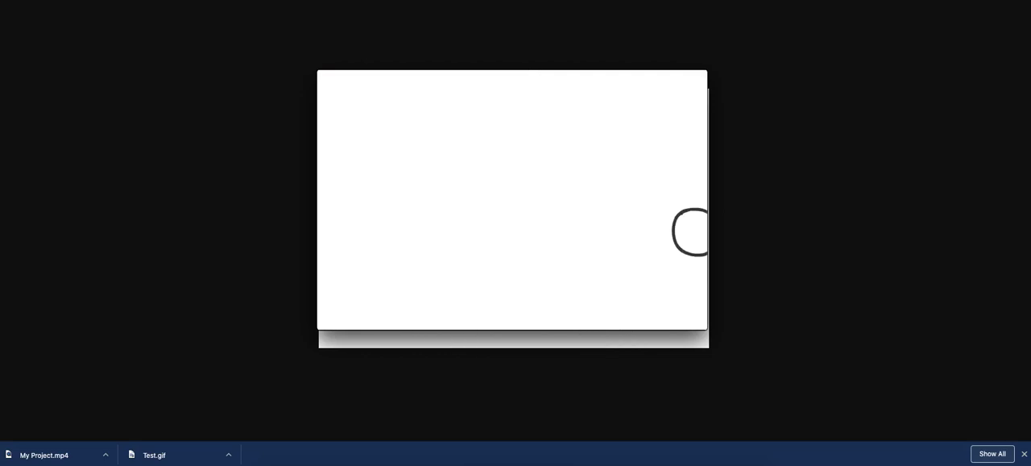
mouse_move(430, 288)
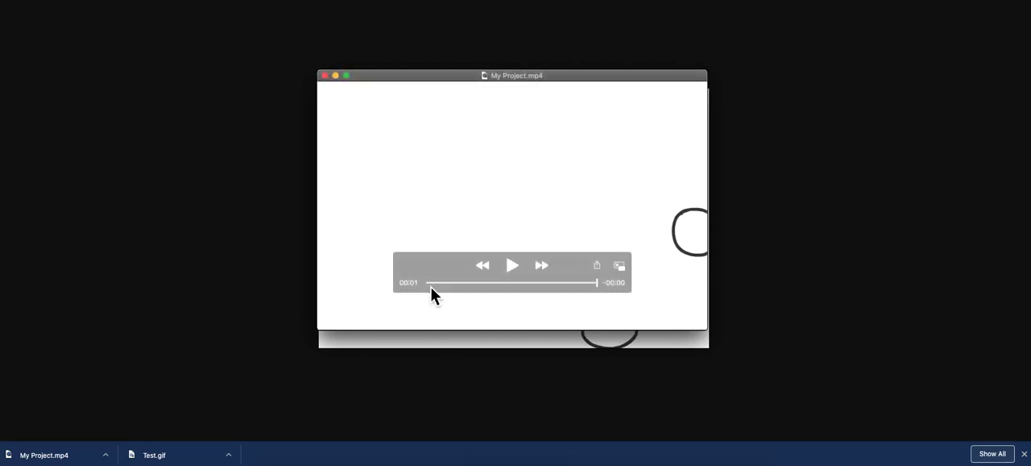